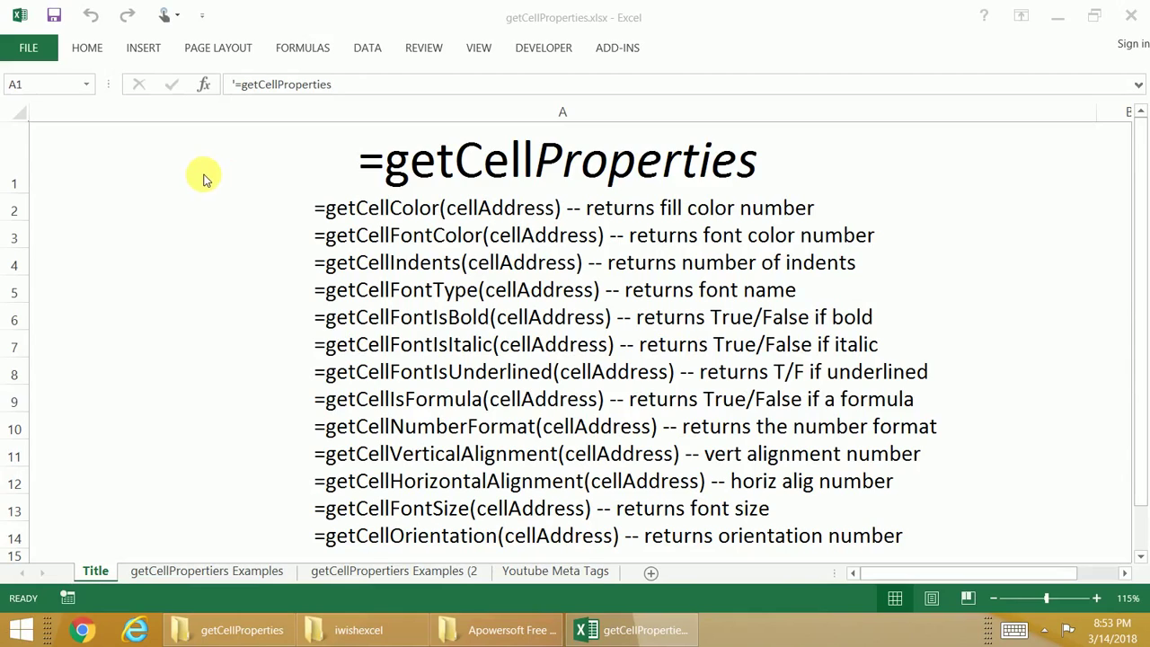
Step: Read the =getCellProperties(...) description among the custom formulas in the Nutilities add-in's Keys and Descriptions window, and close it
left_click(636, 47)
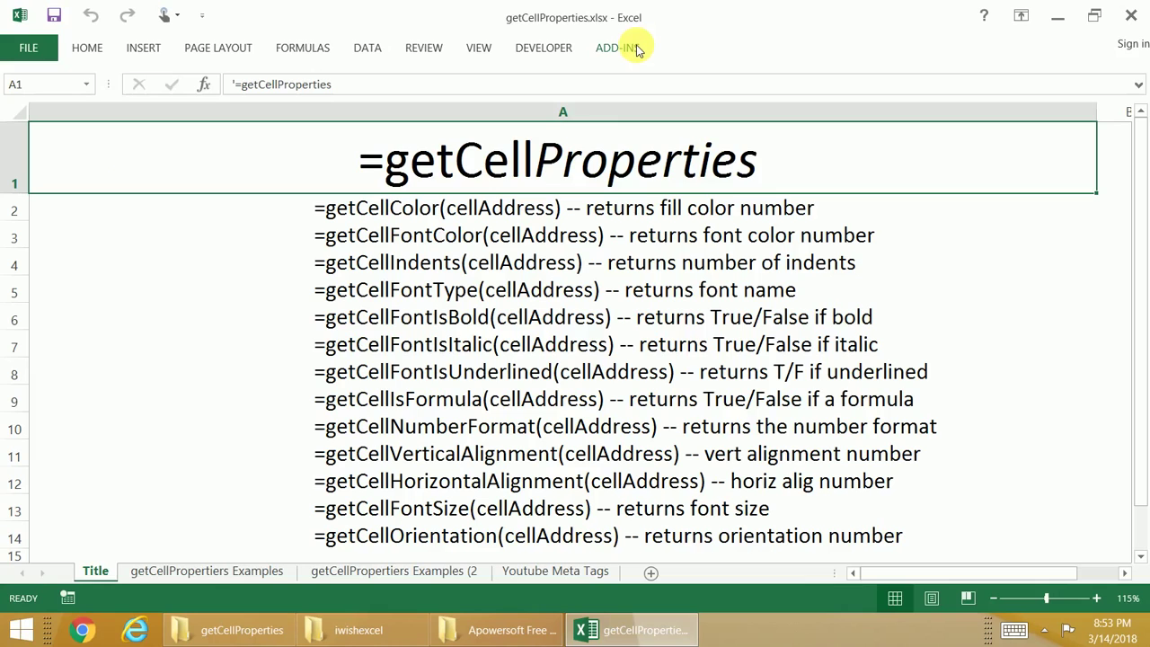
left_click(636, 47)
left_click(59, 78)
left_click(72, 91)
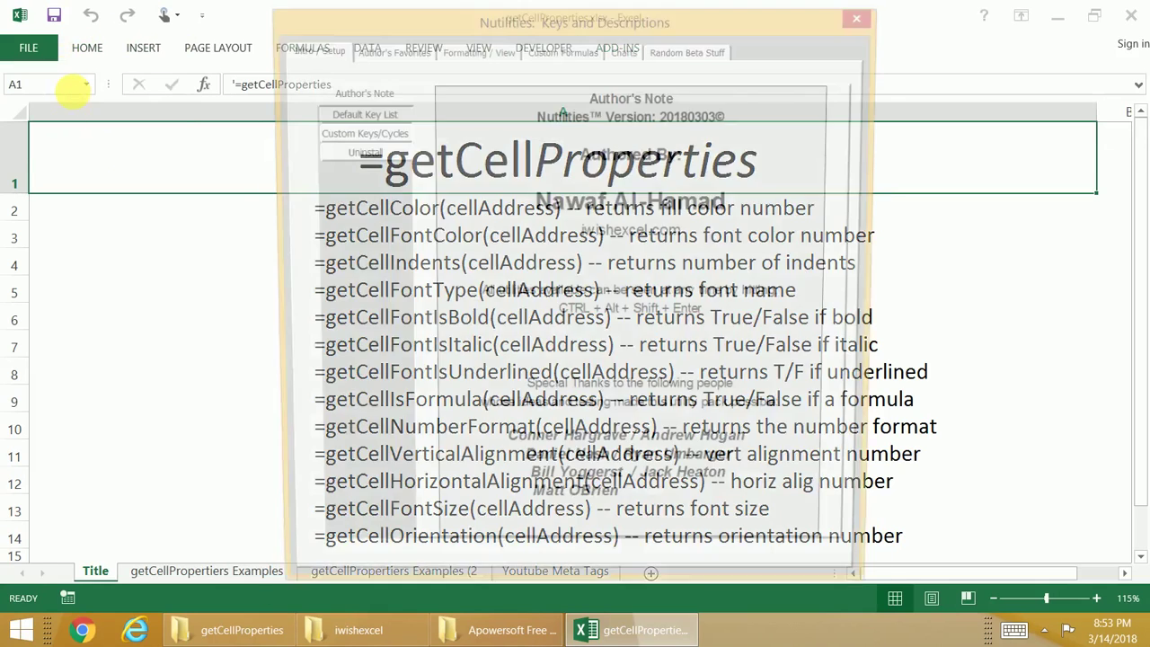
left_click(540, 51)
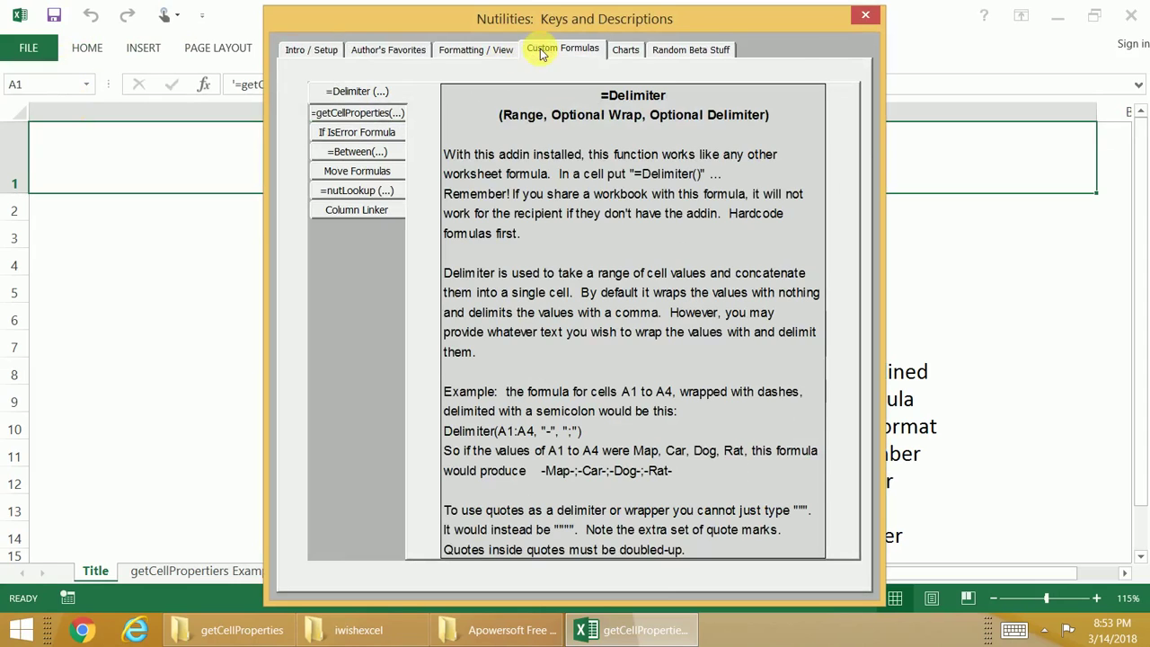
left_click(353, 119)
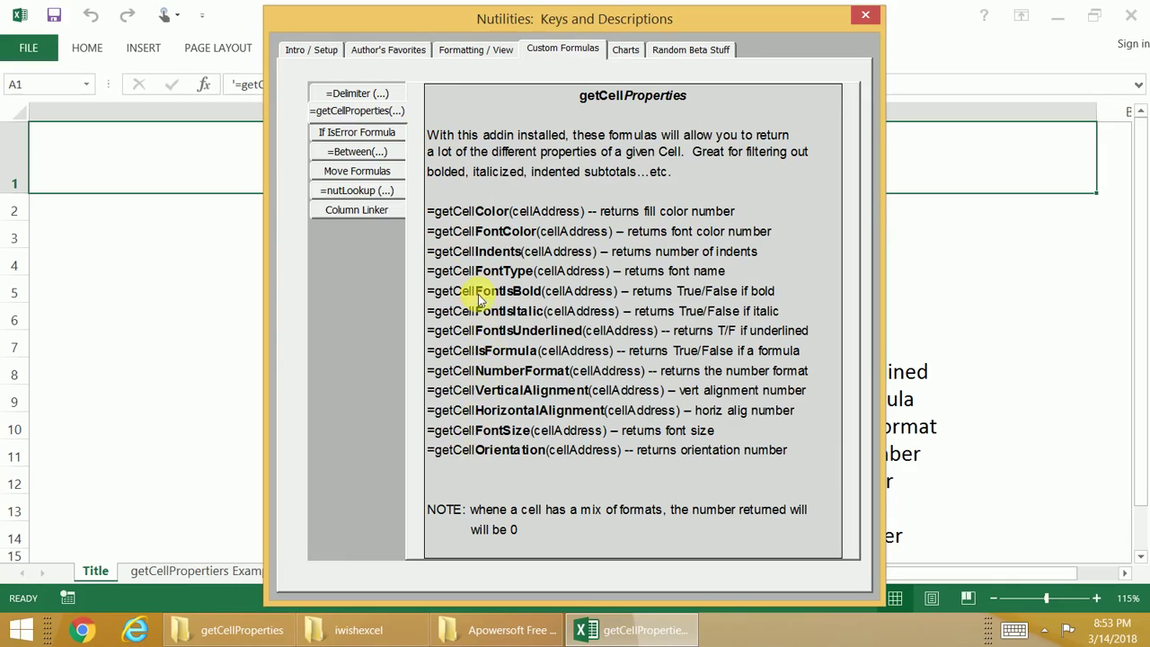
left_click(867, 15)
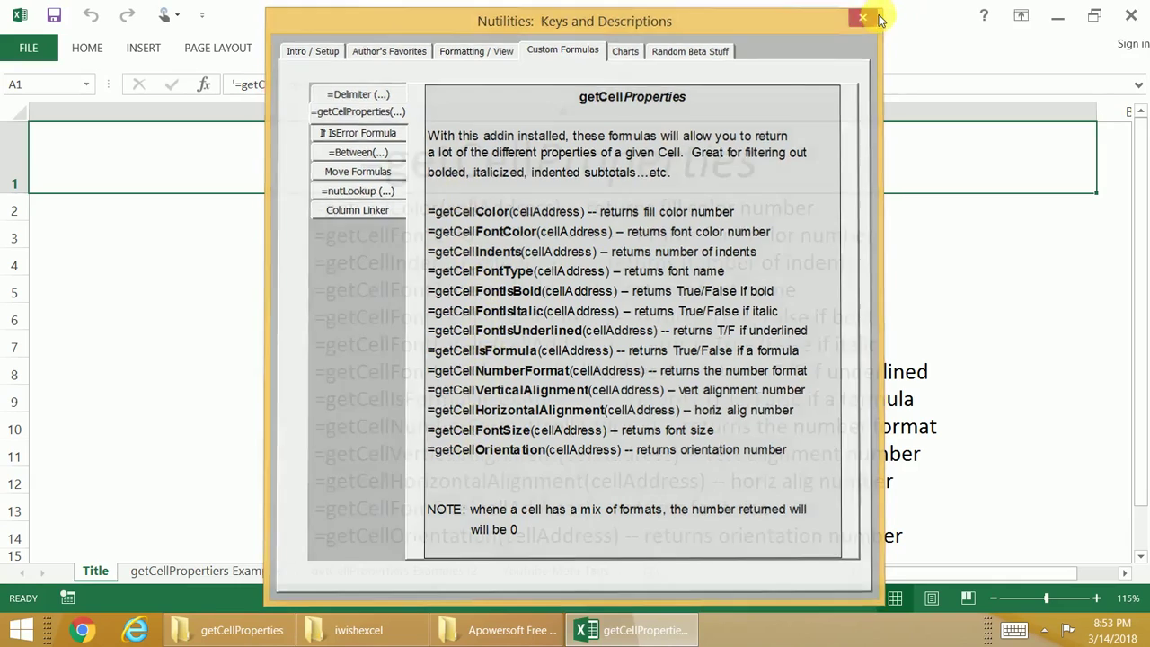
Step: On the getCellPropertiers Examples sheet, highlight the bold italic subtotal rows 8, 12, 14 and 20 together
left_click(249, 570)
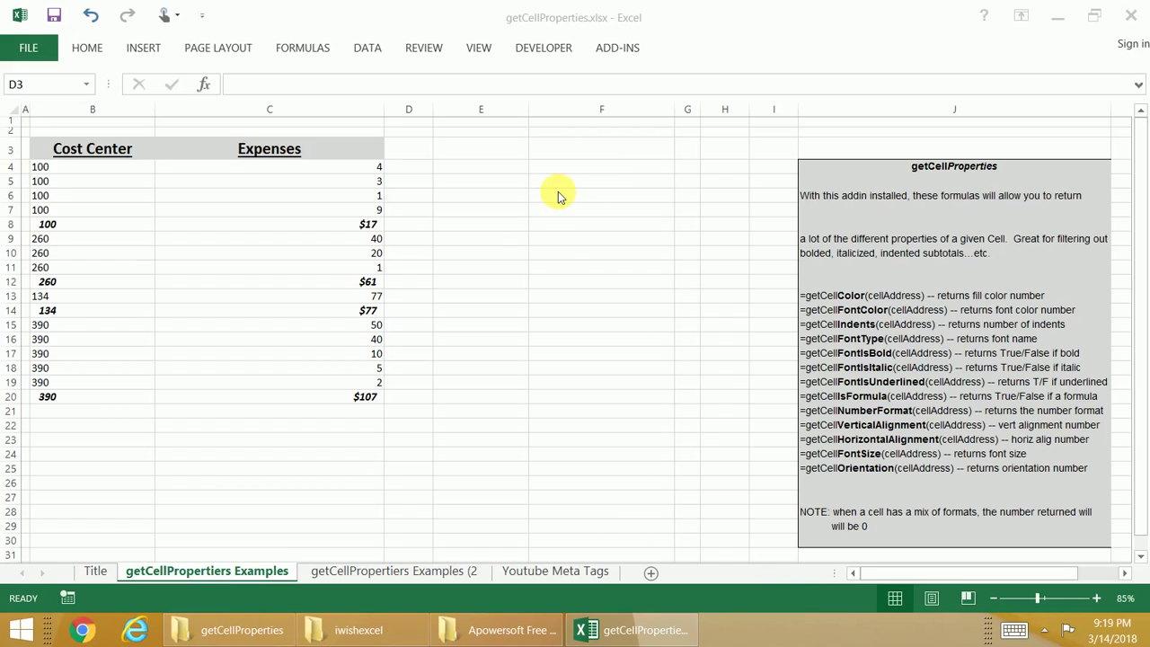
left_click(64, 173)
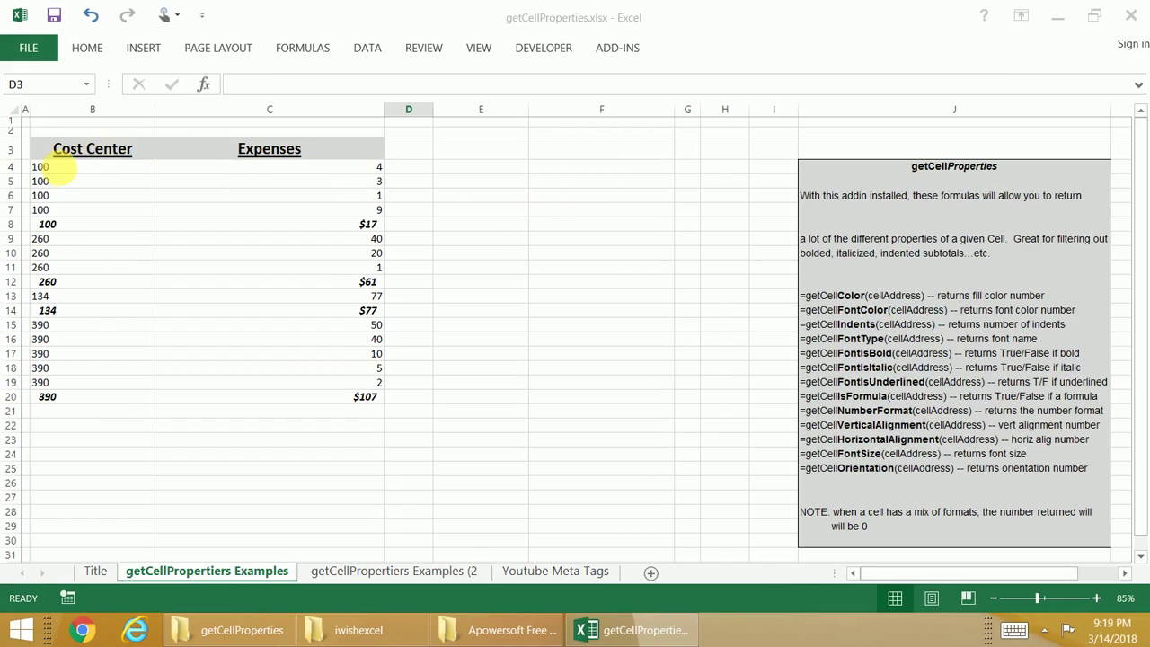
left_click(11, 223)
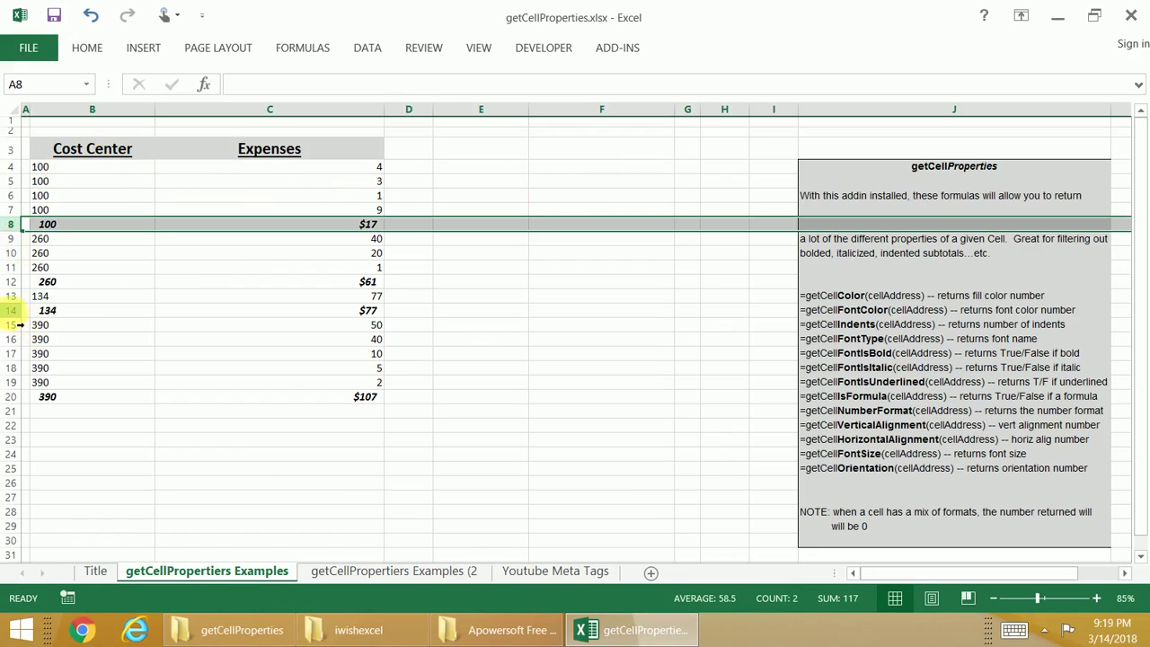
left_click(13, 310, "ctrl")
left_click(11, 282, "ctrl")
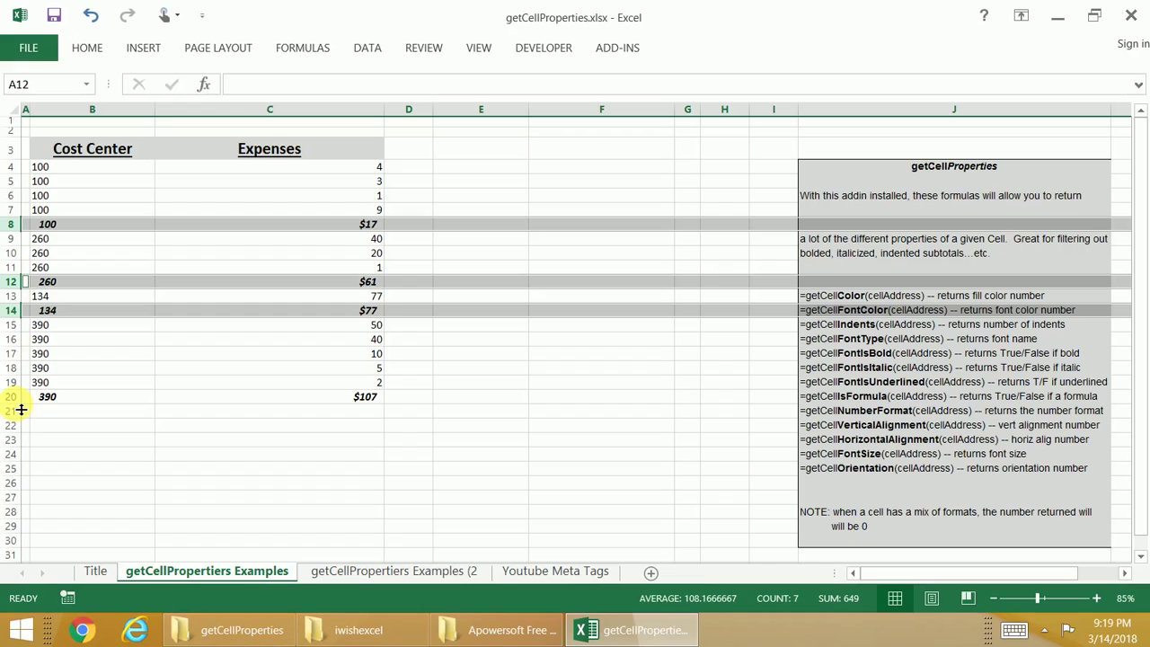
left_click(11, 396, "ctrl")
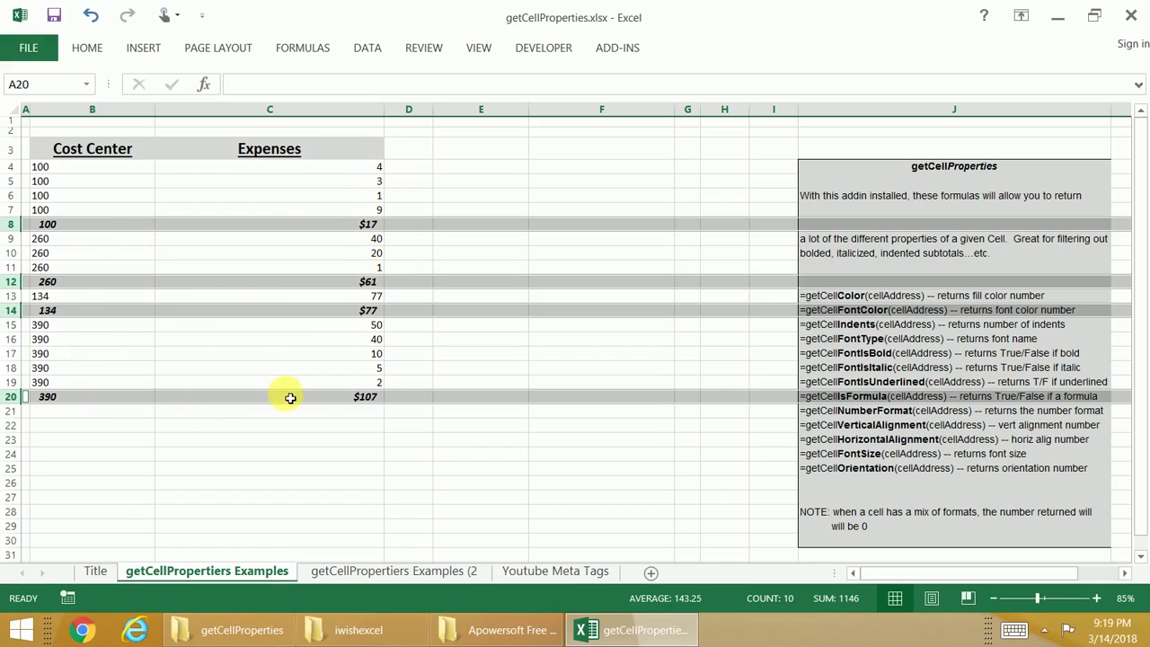
Step: Inspect the formulas behind the Expenses subtotals in cells C20, C14, C12 and C8 without changing them
left_click(346, 483)
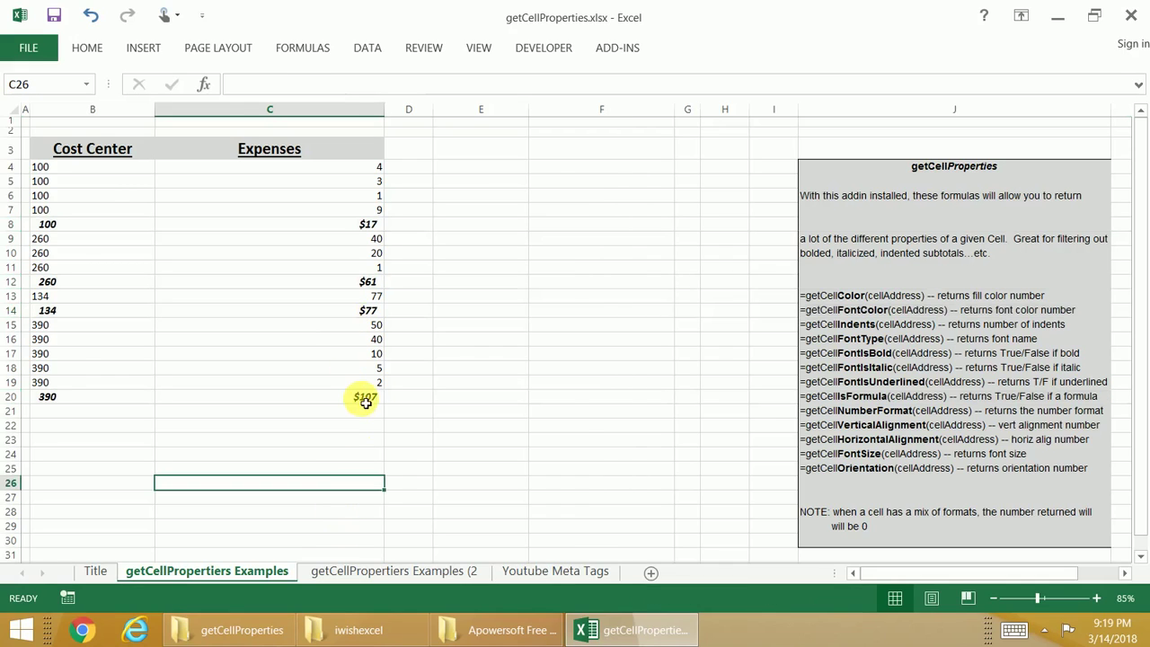
left_click(366, 397)
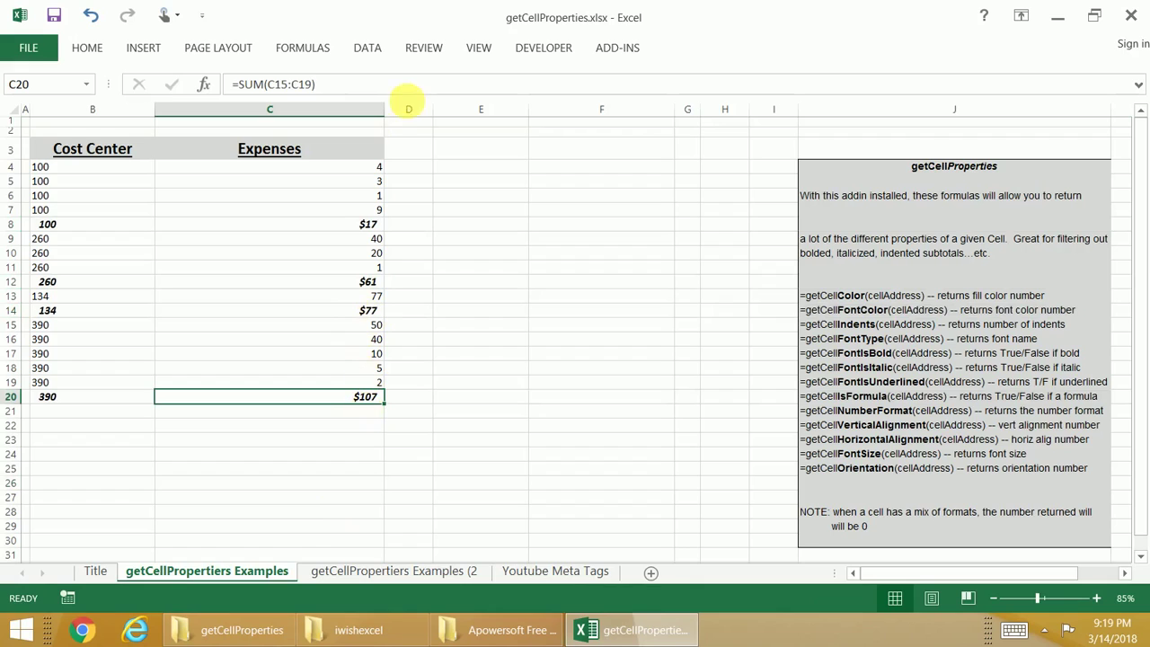
left_click(416, 93)
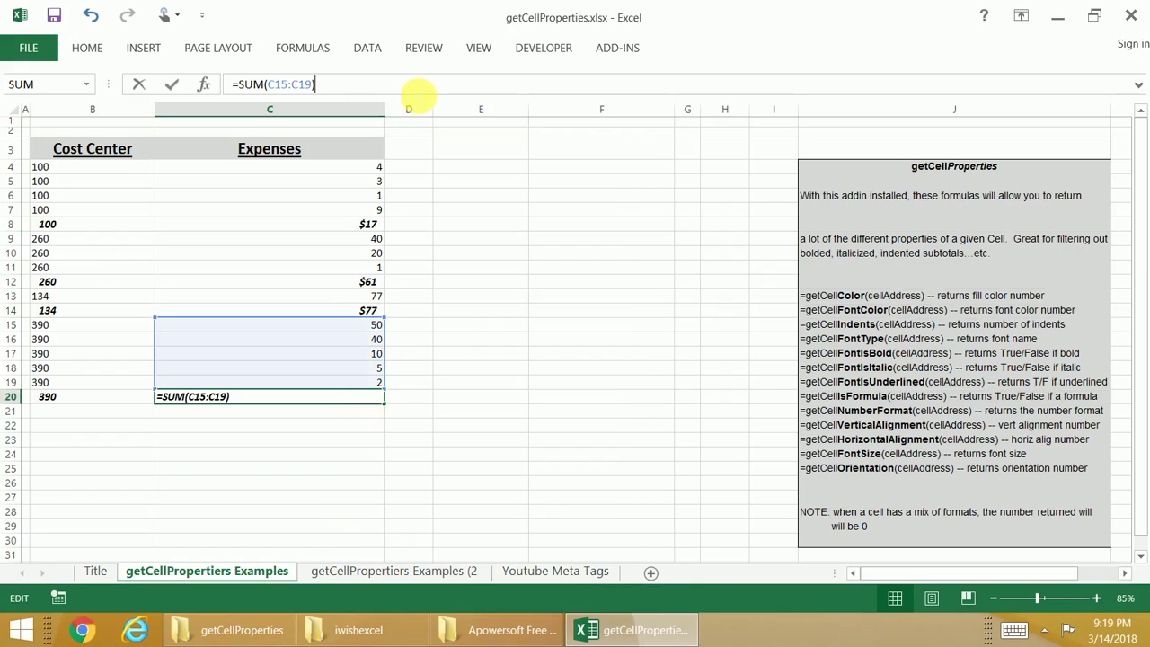
key("Escape")
left_click(359, 312)
left_click(428, 87)
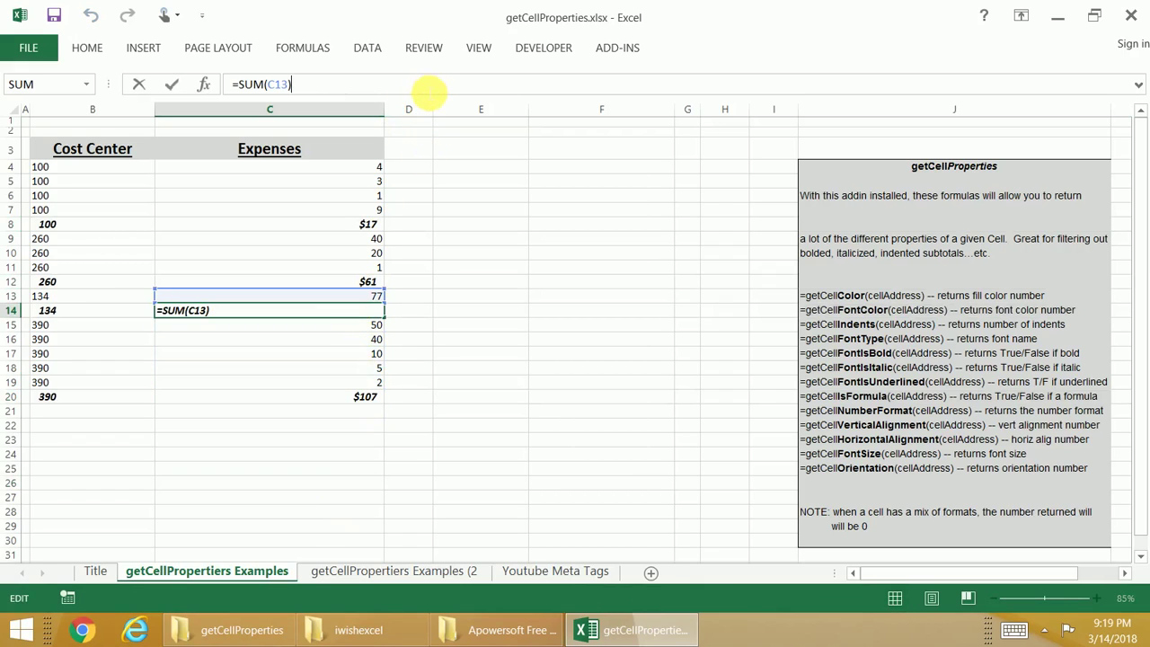
key("Escape")
left_click(372, 282)
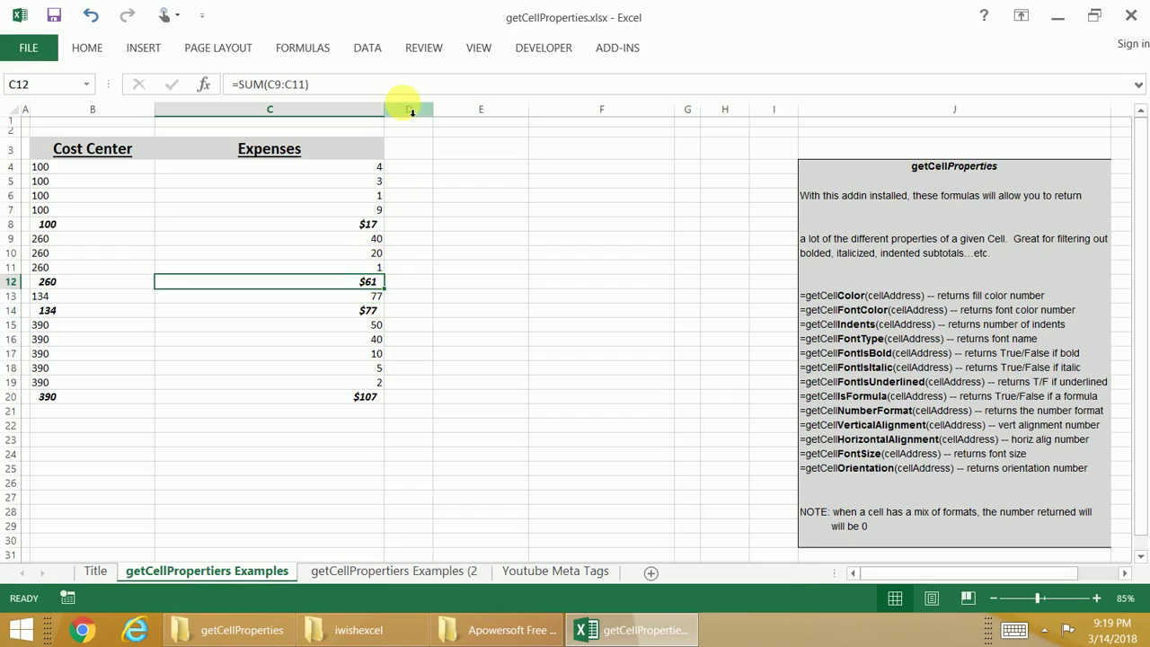
left_click(401, 88)
key("Escape")
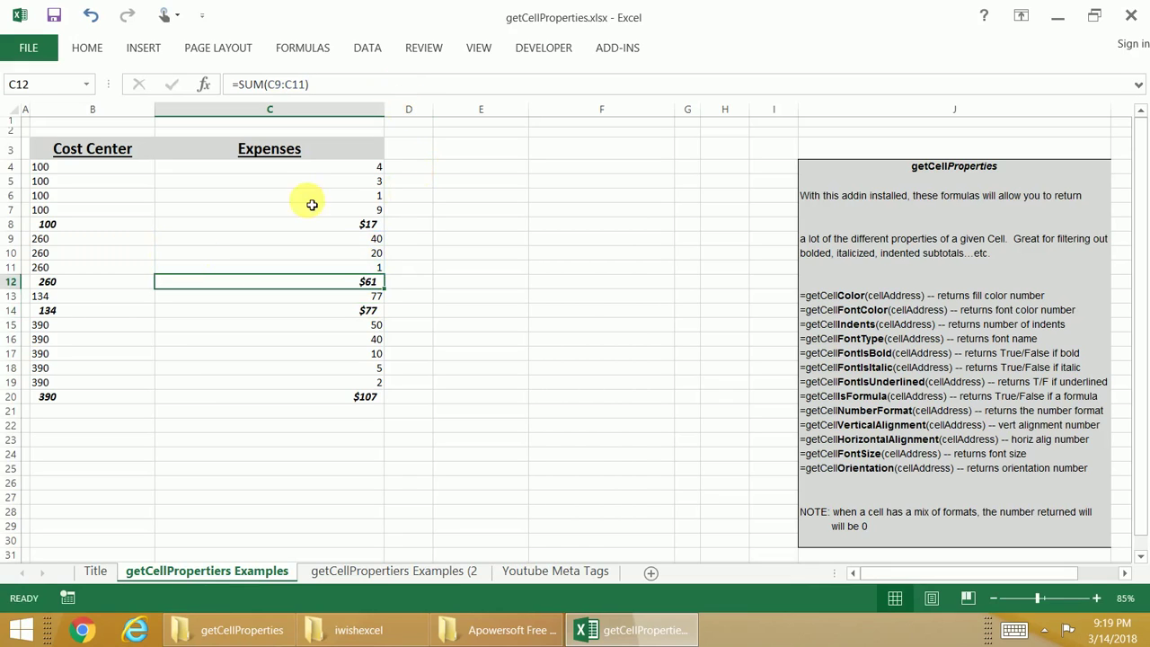
left_click(410, 159)
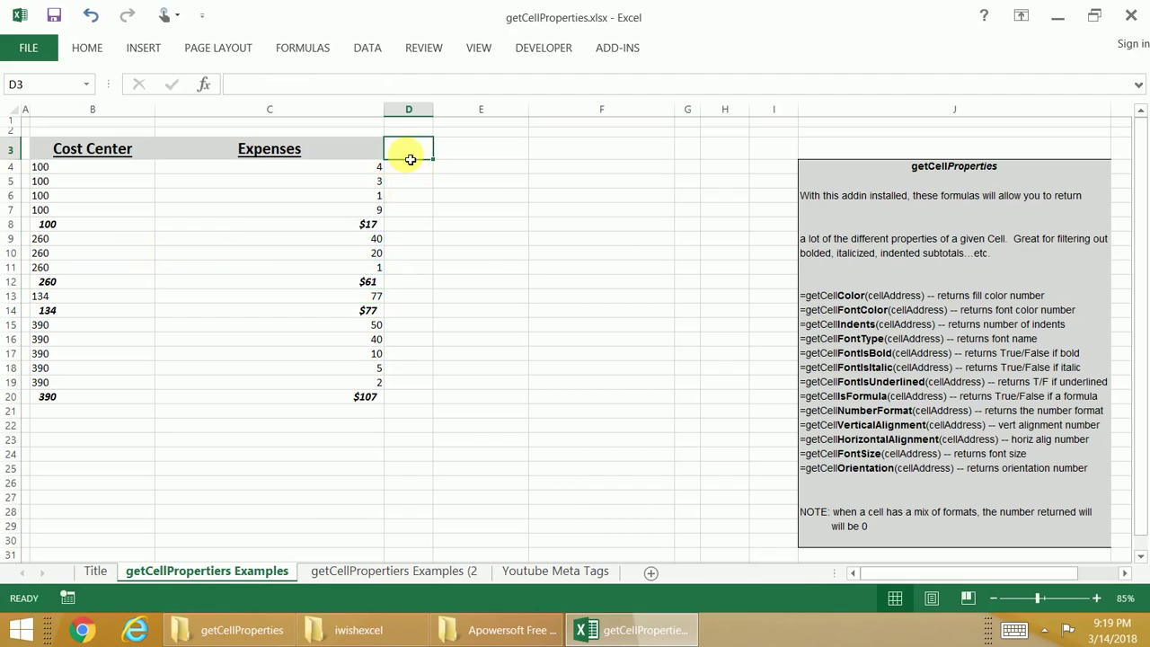
left_click(370, 225)
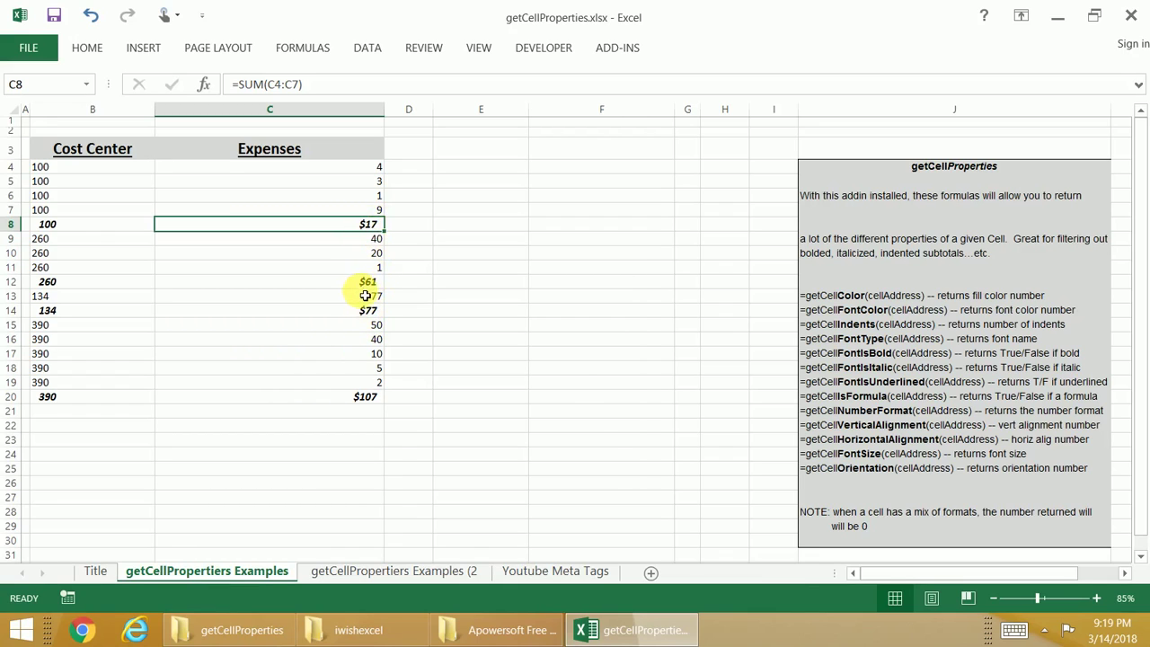
Step: Enter =getCellNumberFormat(C4) in cell E4 and fill the formula down to E20
left_click(494, 161)
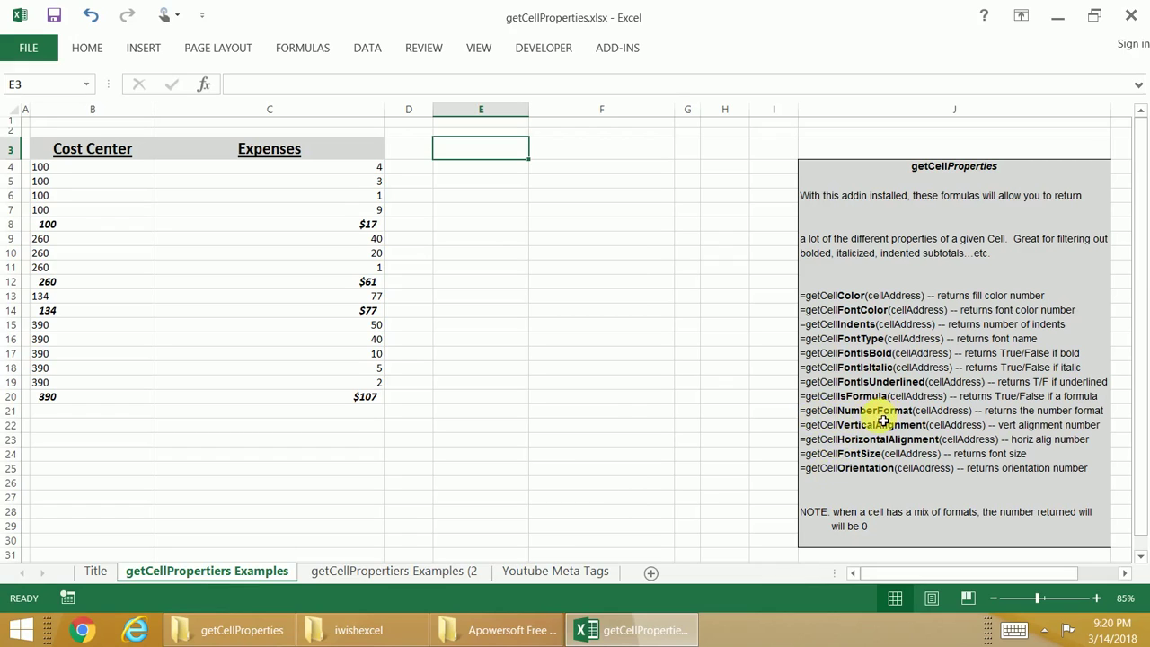
left_click(499, 169)
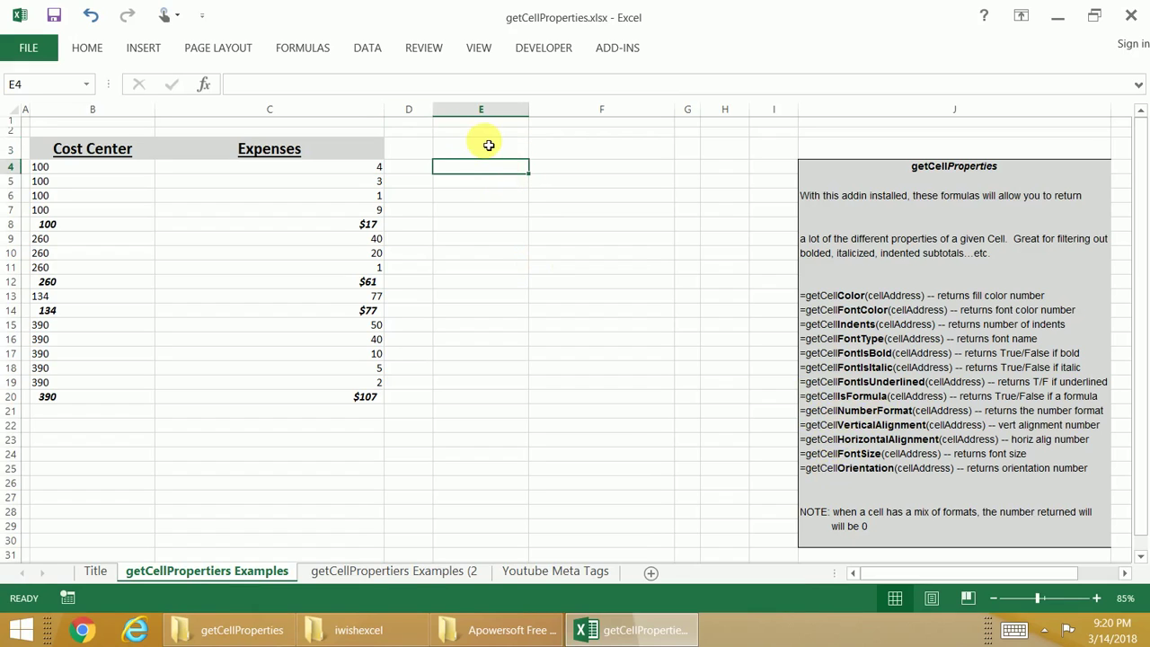
type("=get")
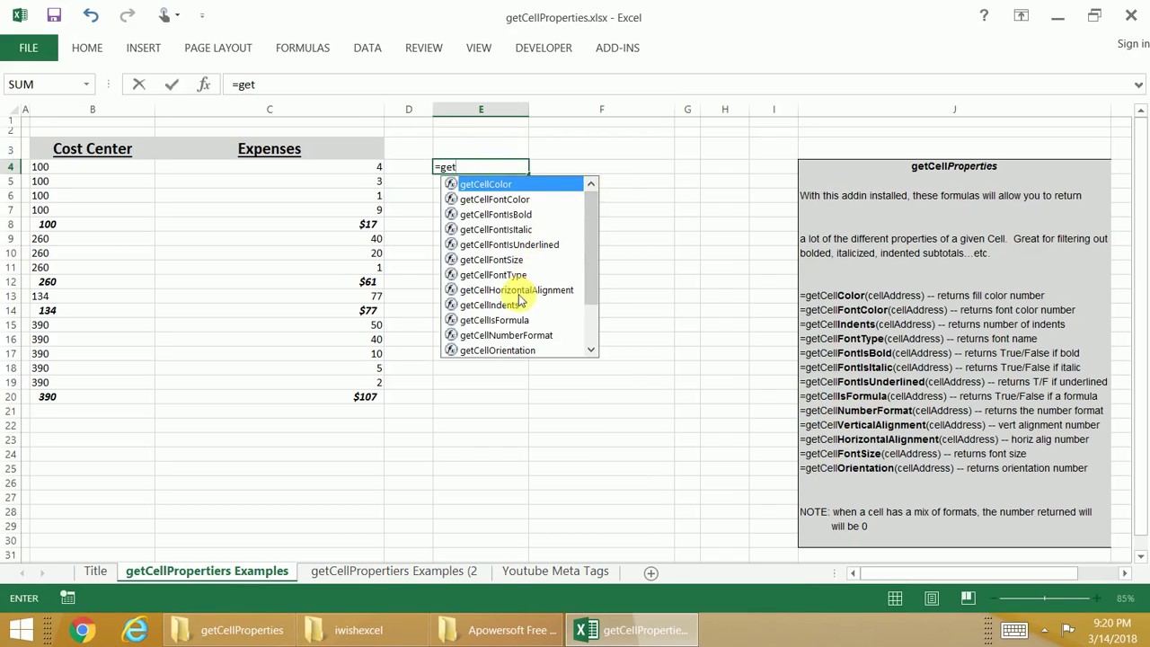
double_click(519, 336)
left_click(369, 175)
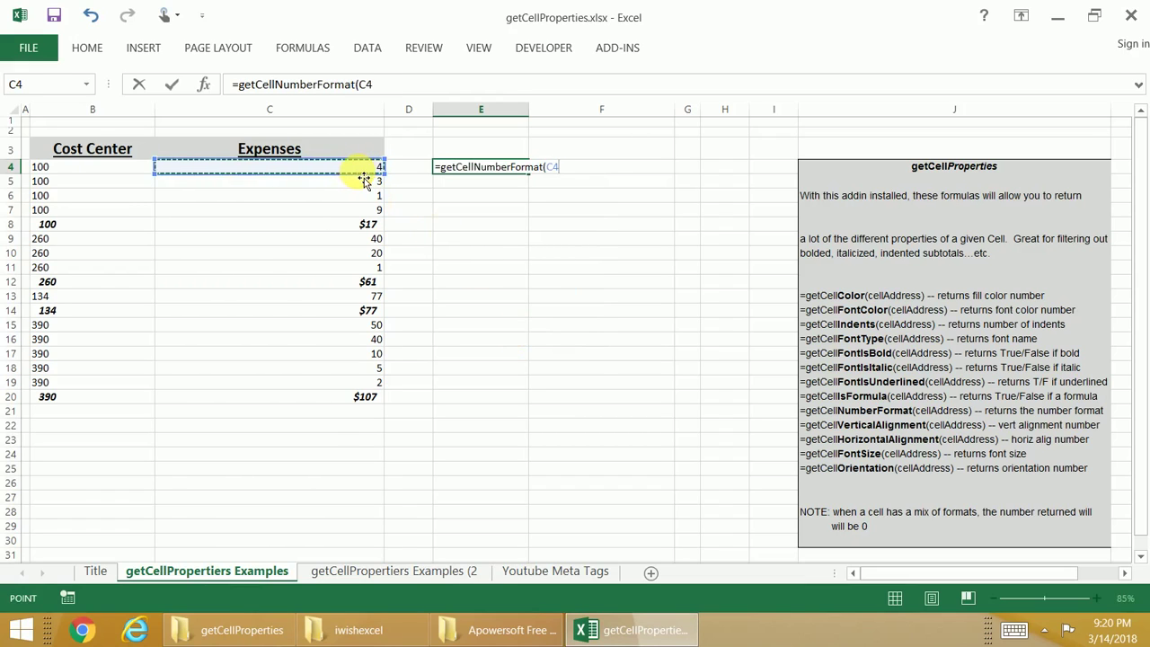
key("Return")
left_click(461, 167)
left_click_drag(529, 187, 492, 400)
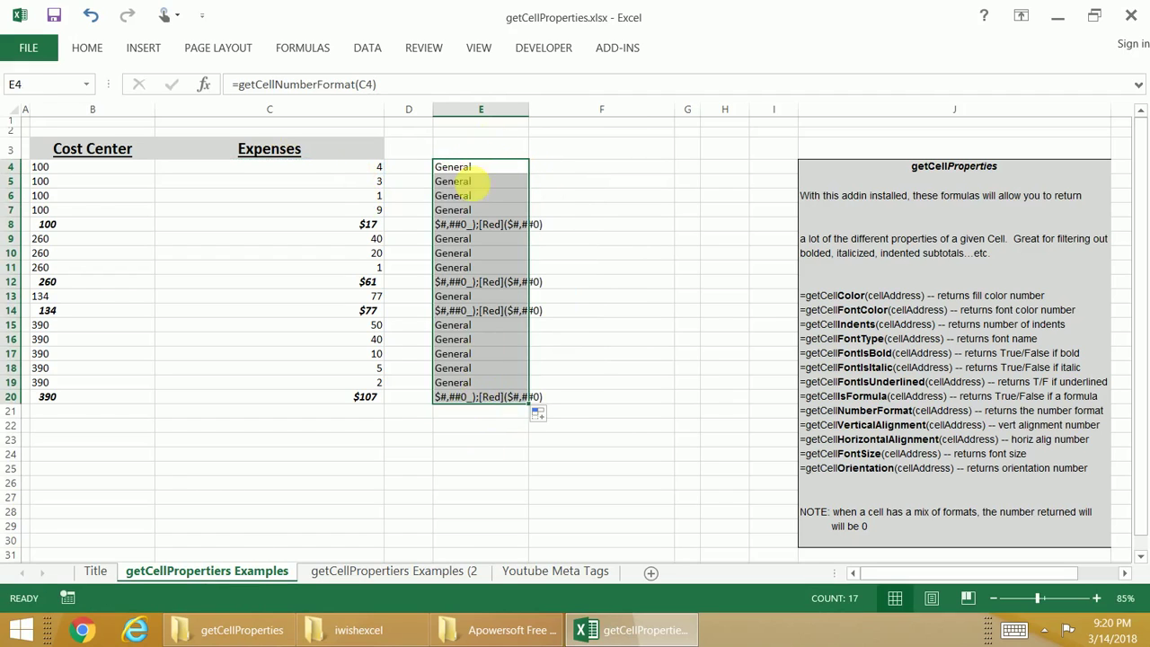
Step: Check the number format results in column E for the subtotal rows 8, 12, 14 and 20
left_click(454, 226)
left_click(460, 268)
left_click(469, 283)
left_click(470, 310)
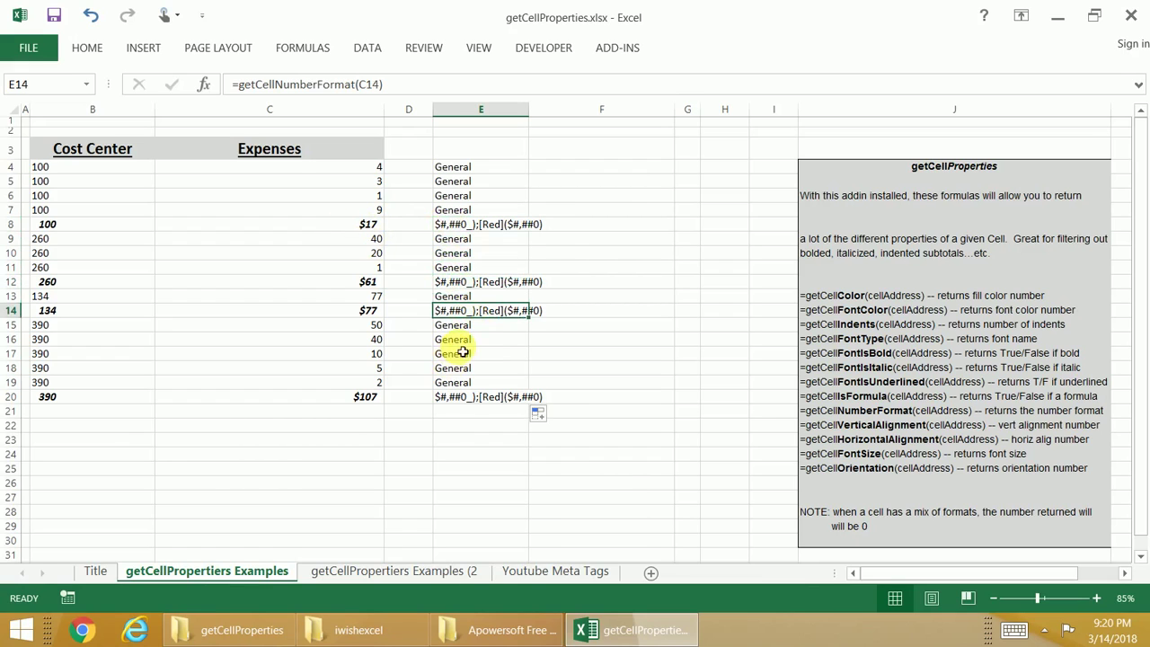
left_click(486, 400)
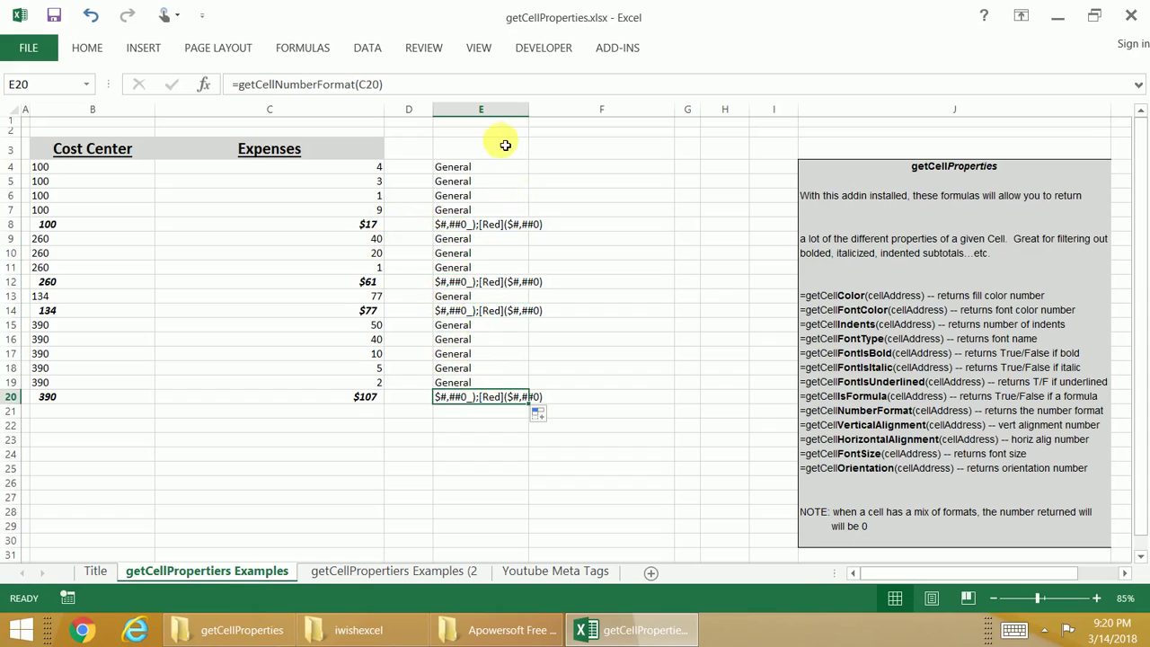
Step: Add filters to range B3:E20 and filter column E to exclude General, keeping only the $#,##0_);[Red]($#,##0) rows
left_click_drag(504, 148, 103, 395)
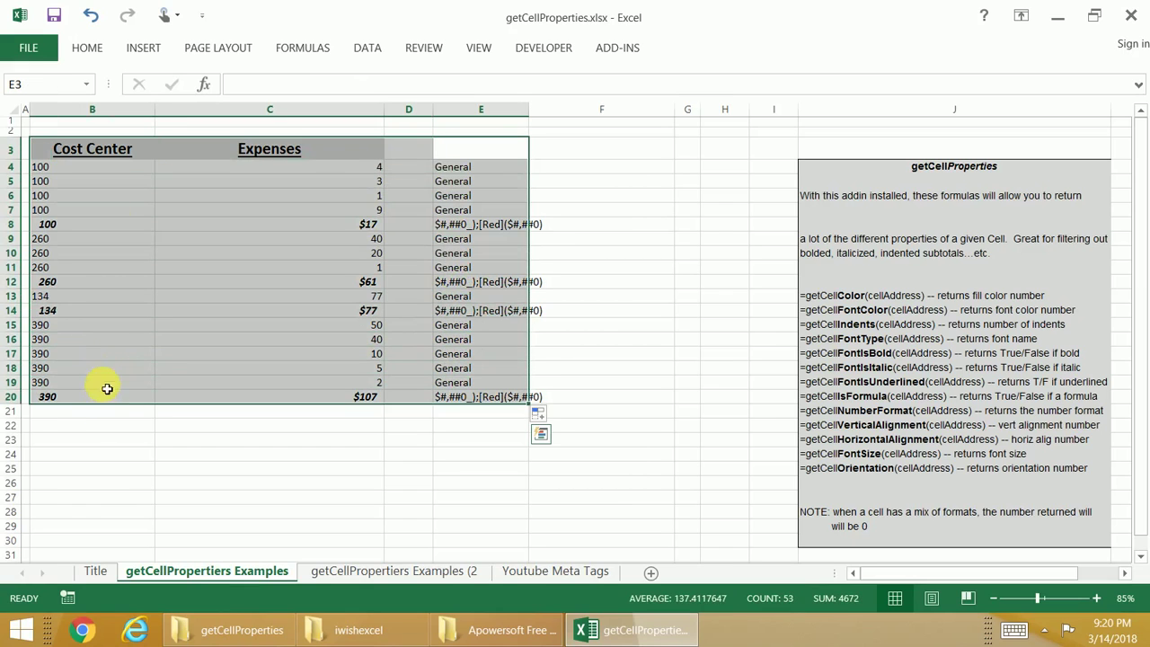
left_click(86, 50)
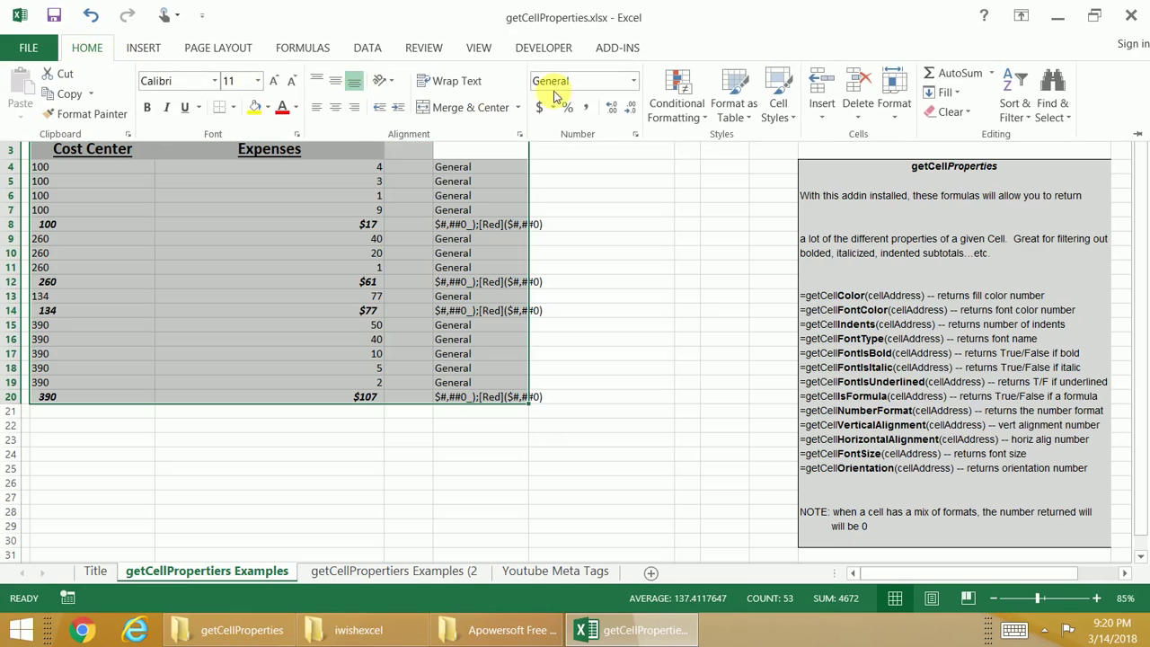
left_click(364, 46)
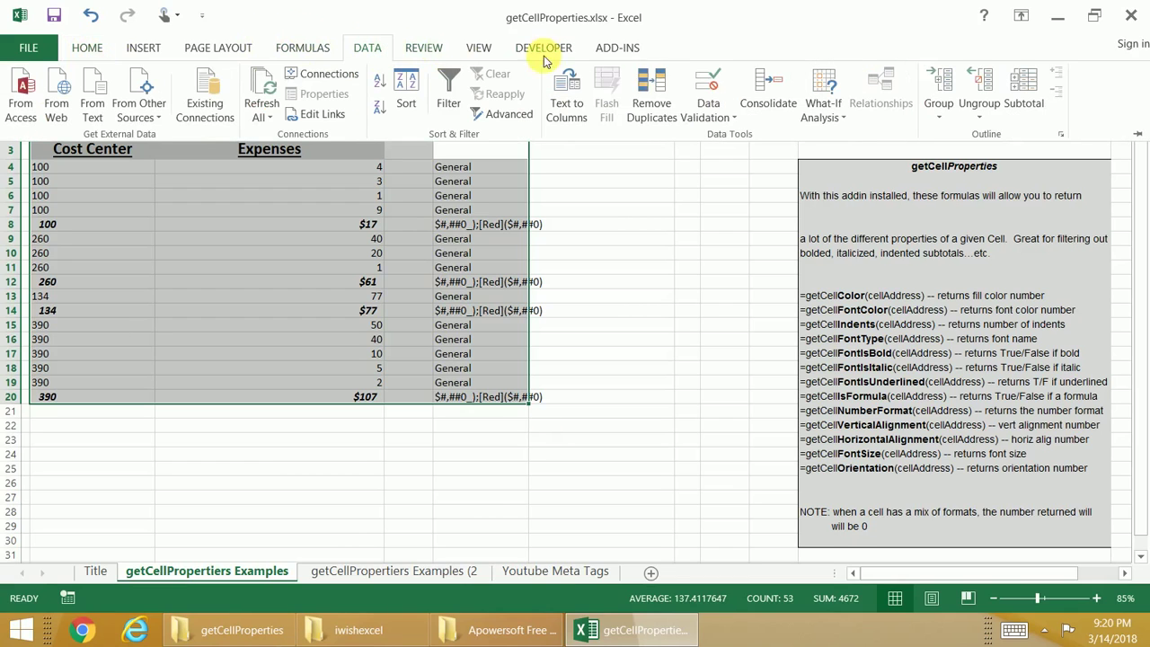
left_click(452, 90)
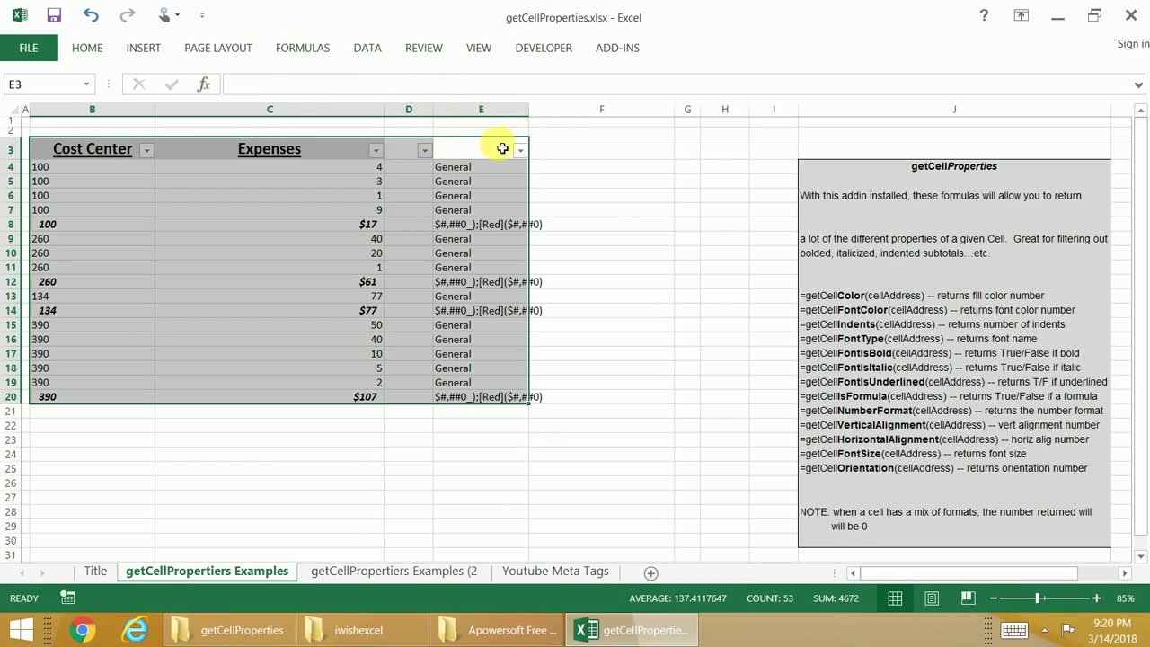
left_click(523, 153)
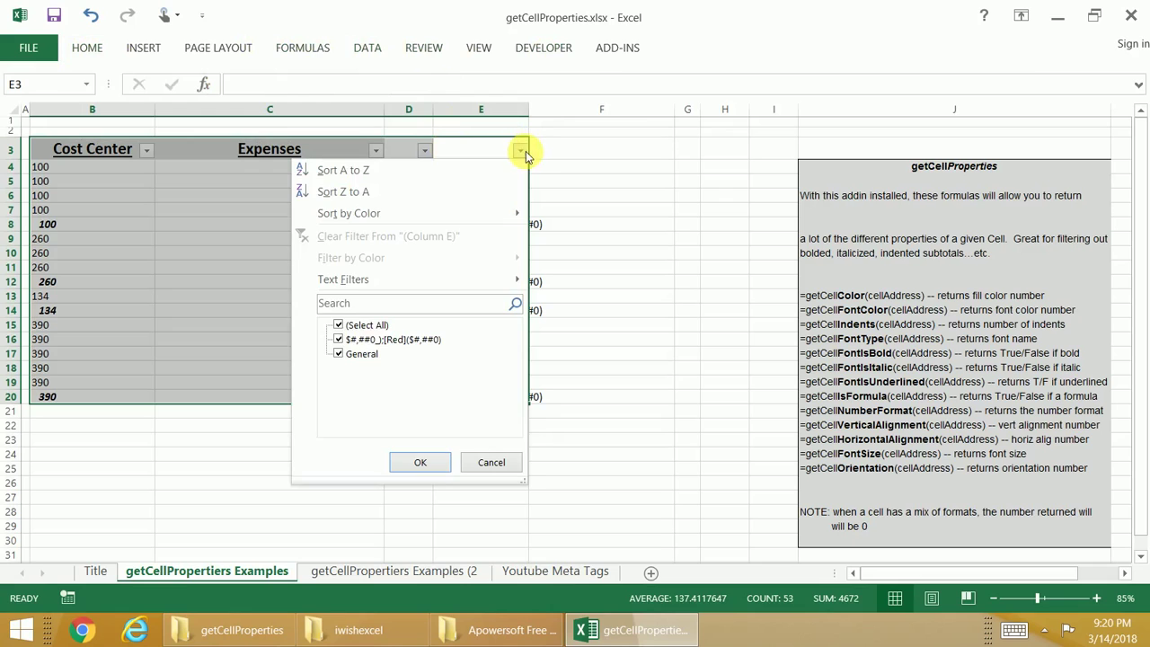
left_click(339, 354)
left_click(419, 462)
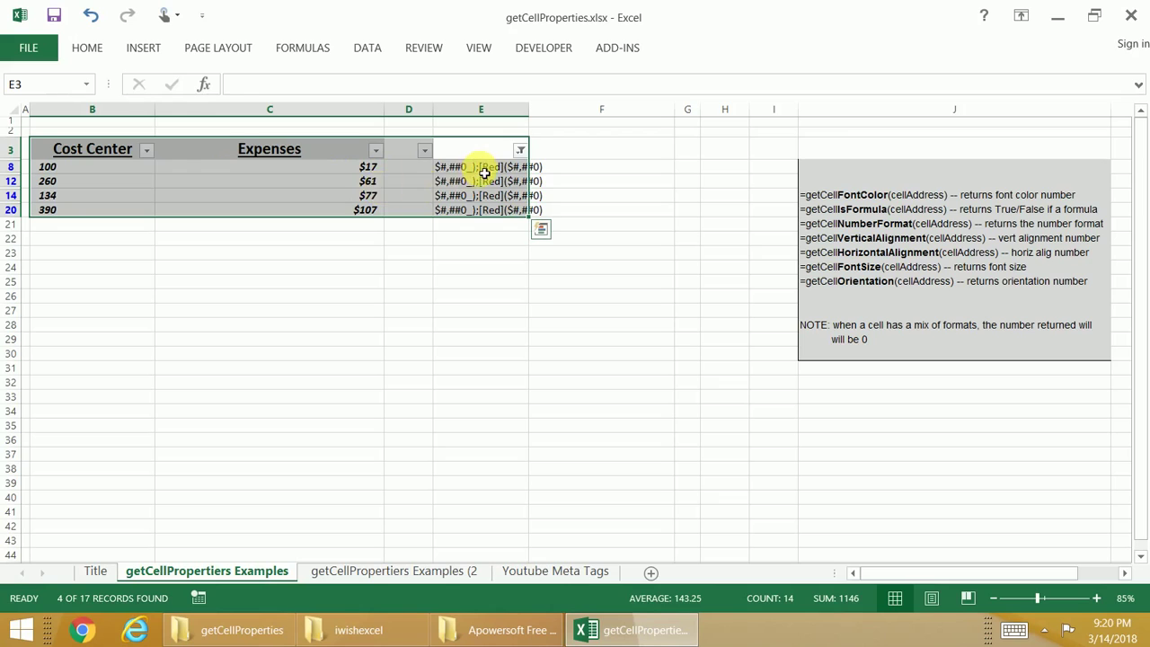
Step: Delete the filtered subtotal rows 8, 12, 14 and 20 entirely
left_click_drag(482, 169, 485, 223)
left_click_drag(11, 167, 13, 212)
right_click(11, 167)
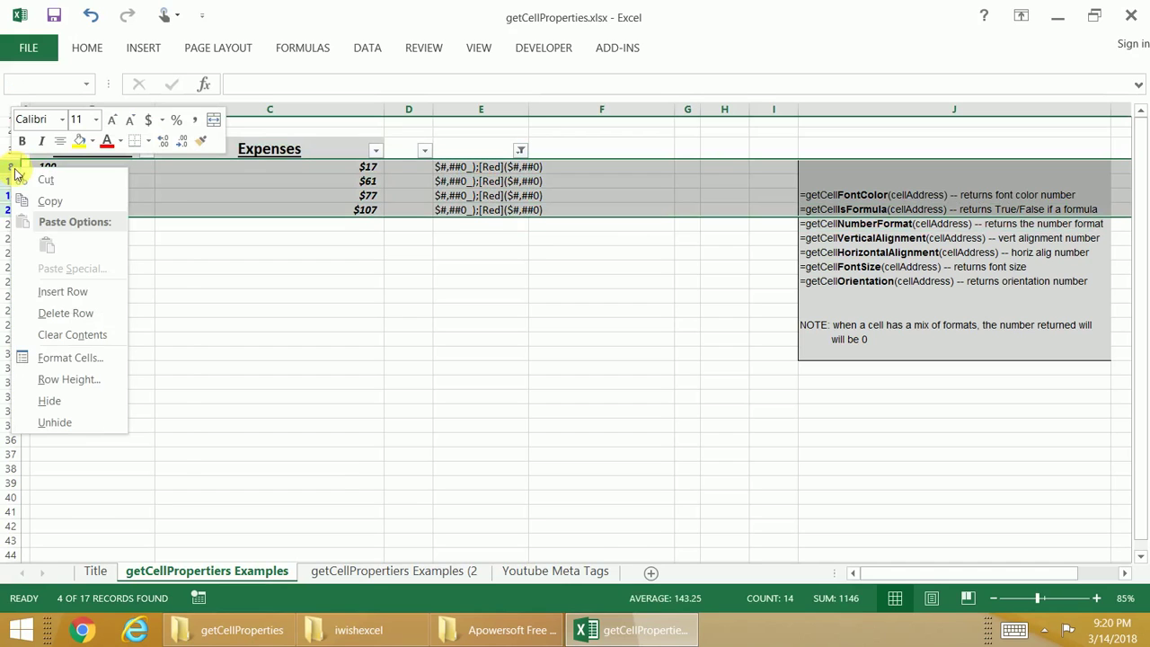
left_click(78, 311)
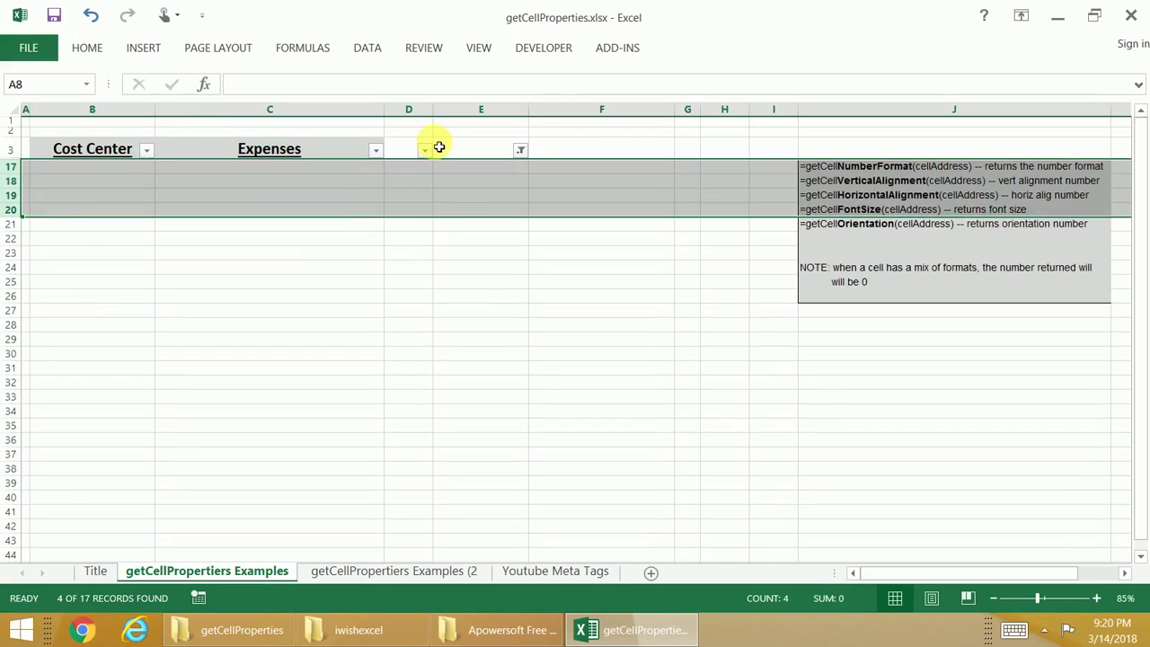
Step: Reset the column E filter to Select All so that every remaining row is shown
left_click(520, 150)
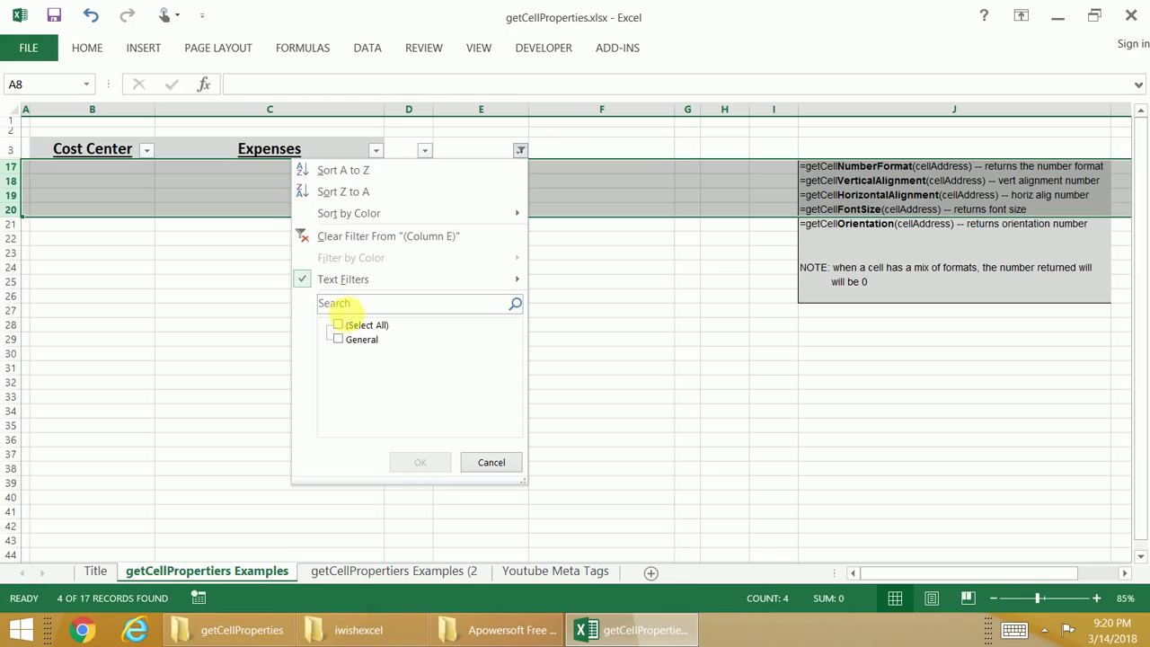
left_click(337, 324)
left_click(418, 462)
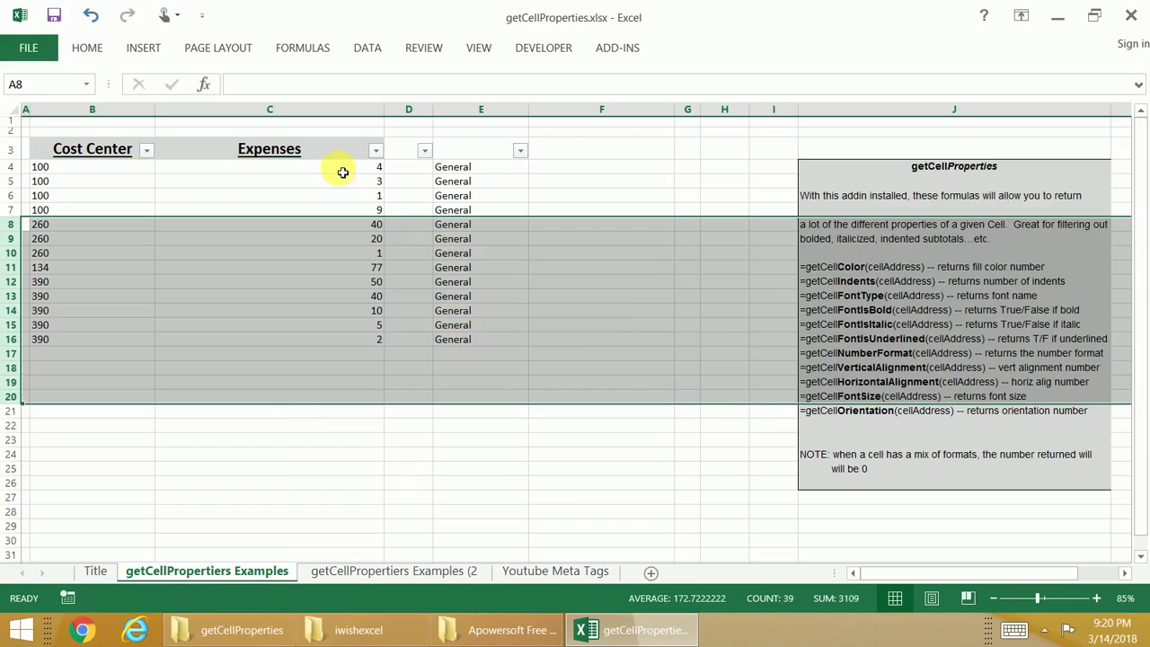
Step: Select the remaining expenses in C4:C16 to check them and open the sheet getCellPropertiers Examples (2
left_click_drag(333, 167, 338, 345)
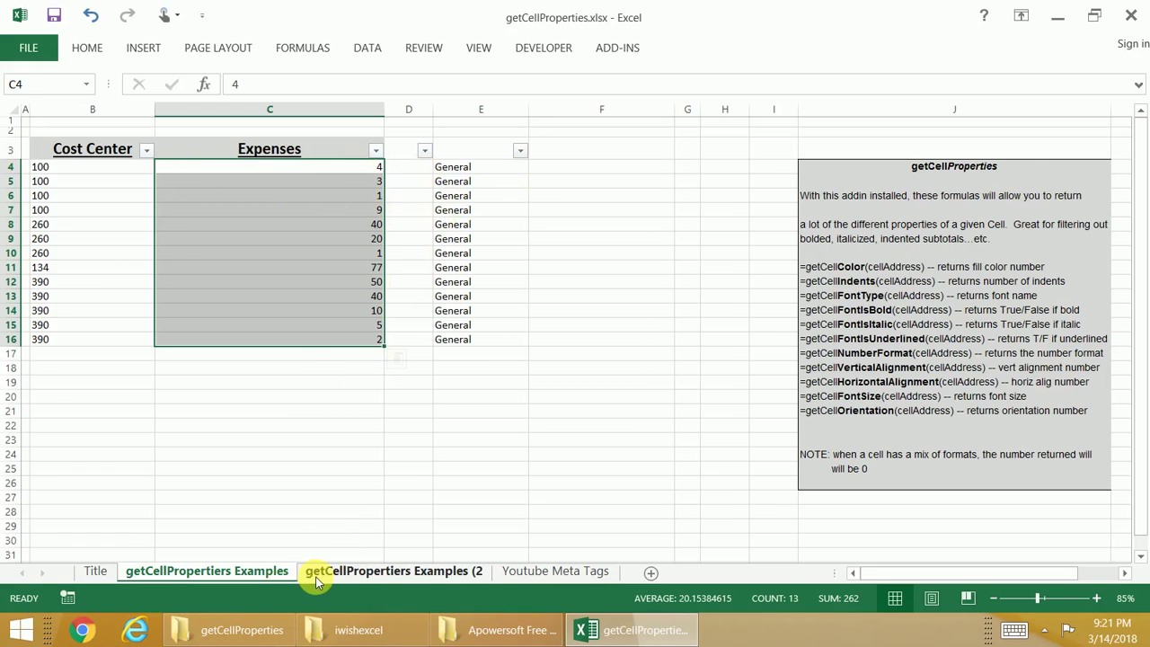
left_click(377, 572)
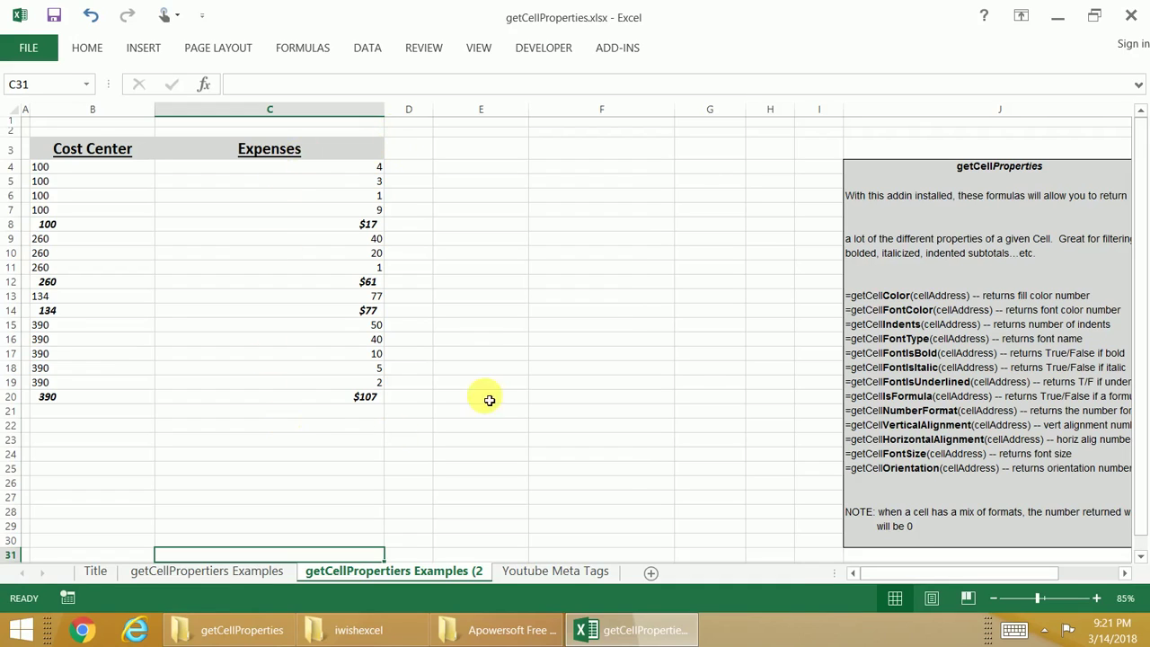
Step: Examine the indentation of the subtotal labels in the Cost Center range B4:B20
left_click(477, 156)
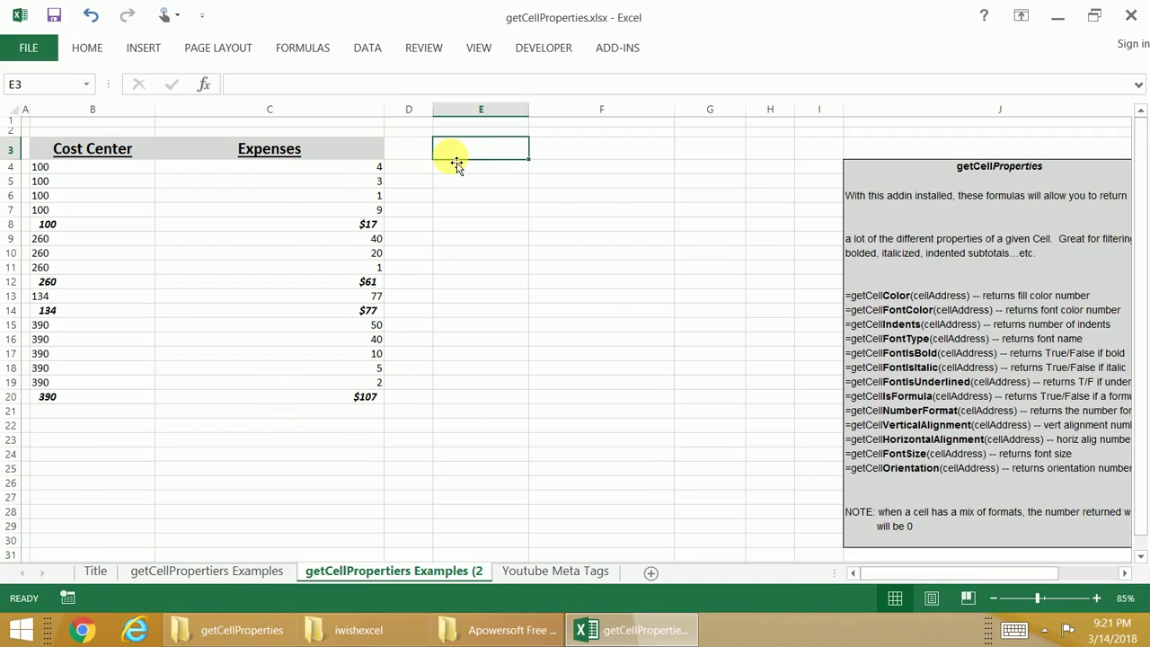
left_click(486, 168)
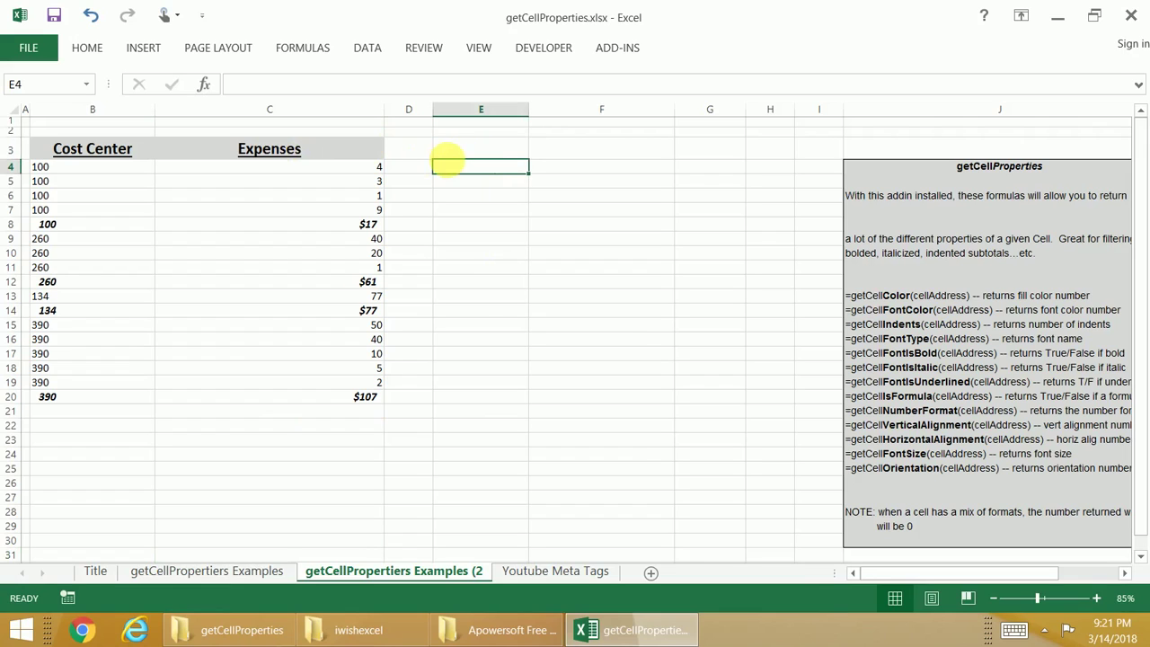
left_click(499, 150)
left_click(506, 178)
left_click(479, 170)
left_click(67, 227)
left_click_drag(79, 168, 85, 400)
left_click(477, 154)
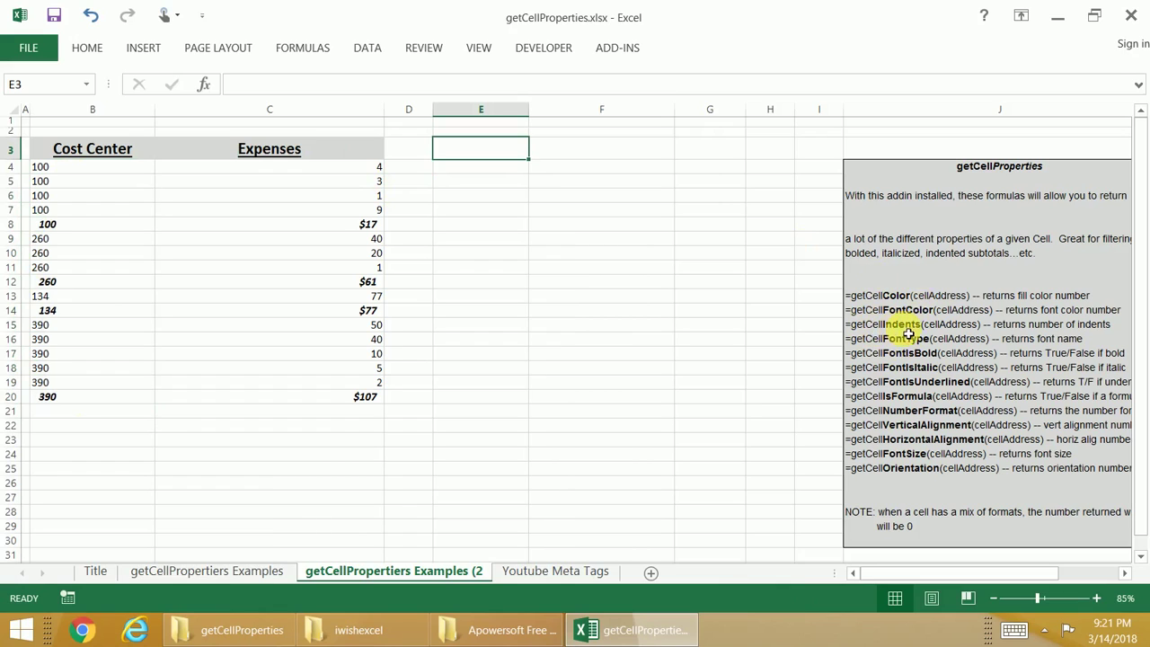
Step: Enter =getCellIndents(C4) in cell E4 and fill the formula down to E20
left_click(486, 173)
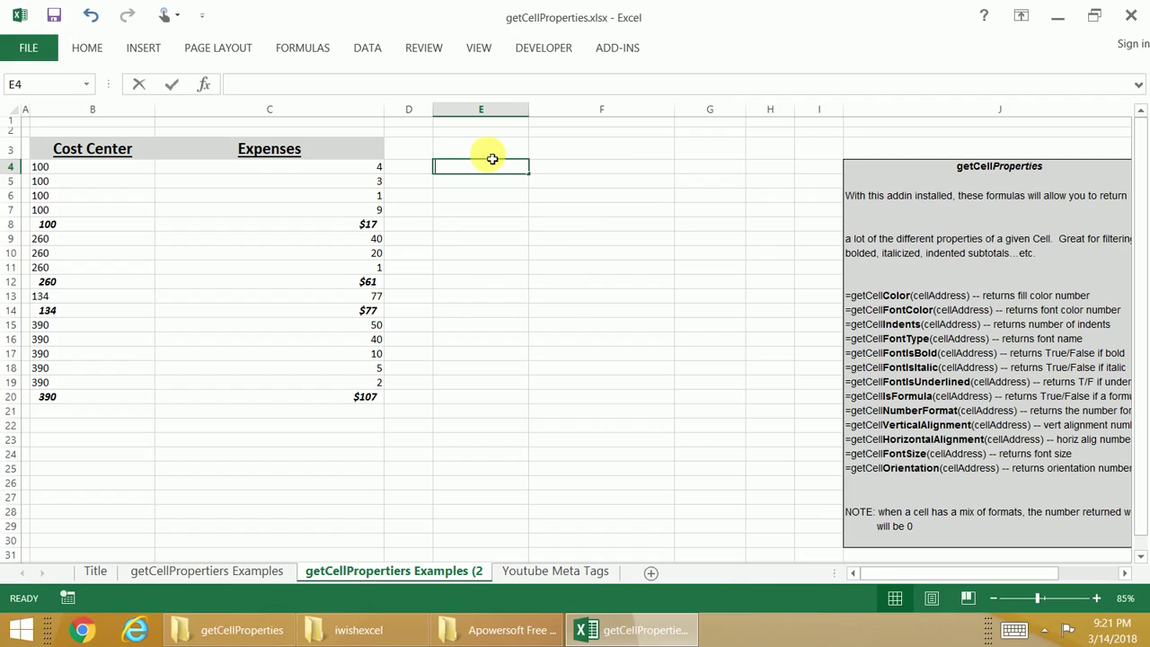
type("=get")
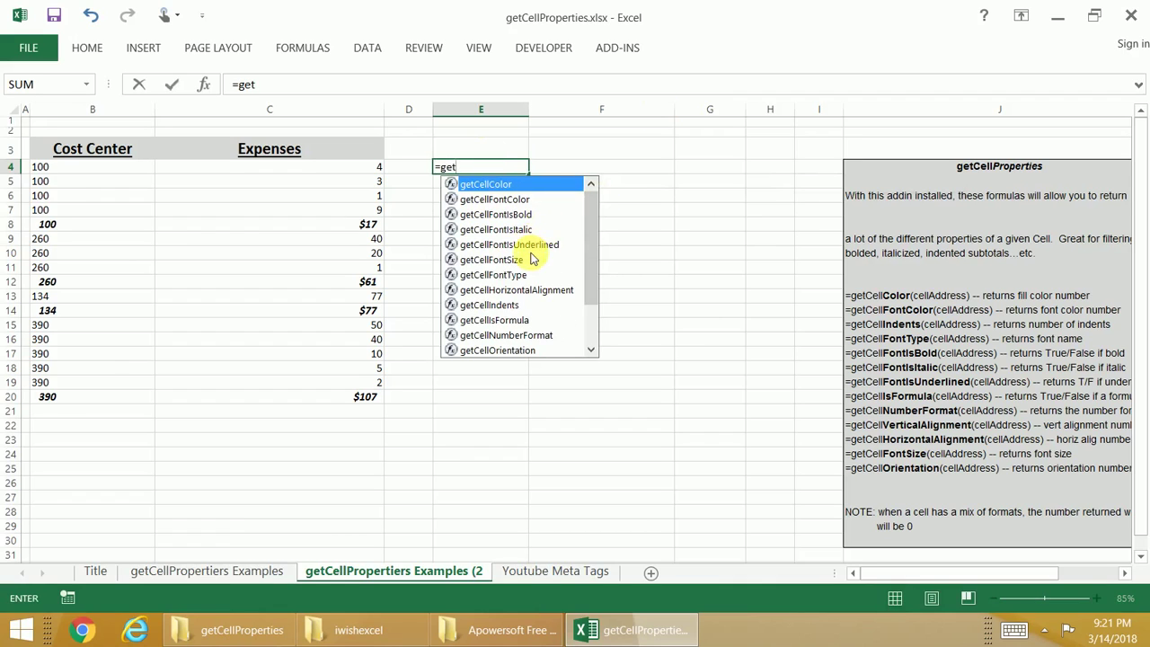
double_click(503, 305)
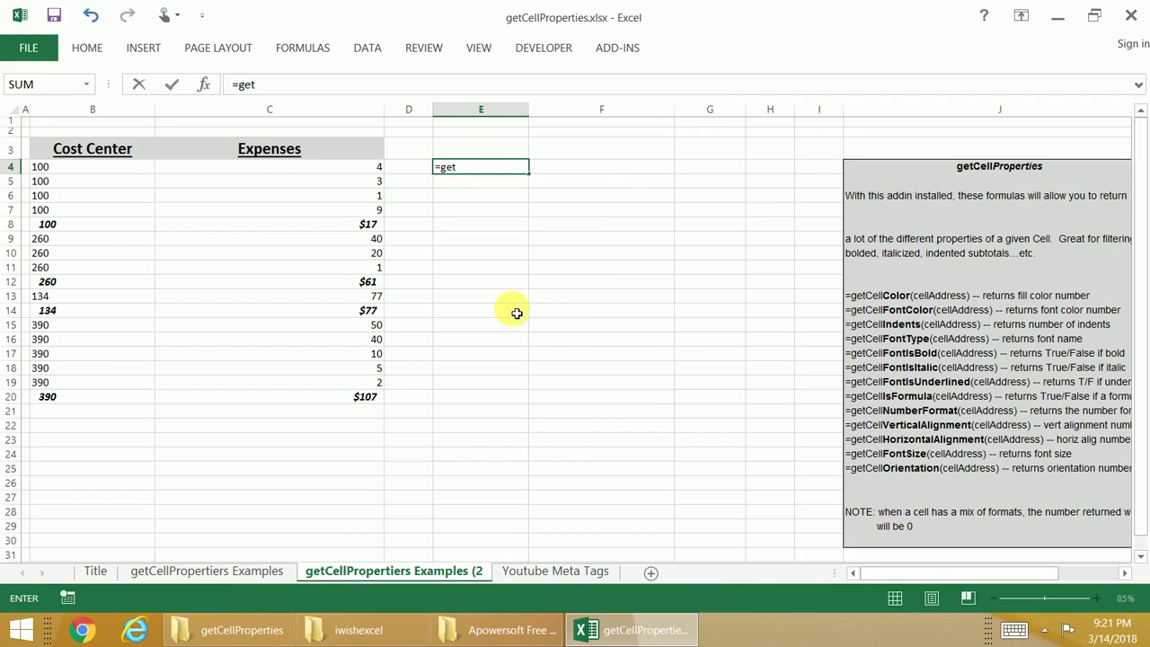
left_click(368, 173)
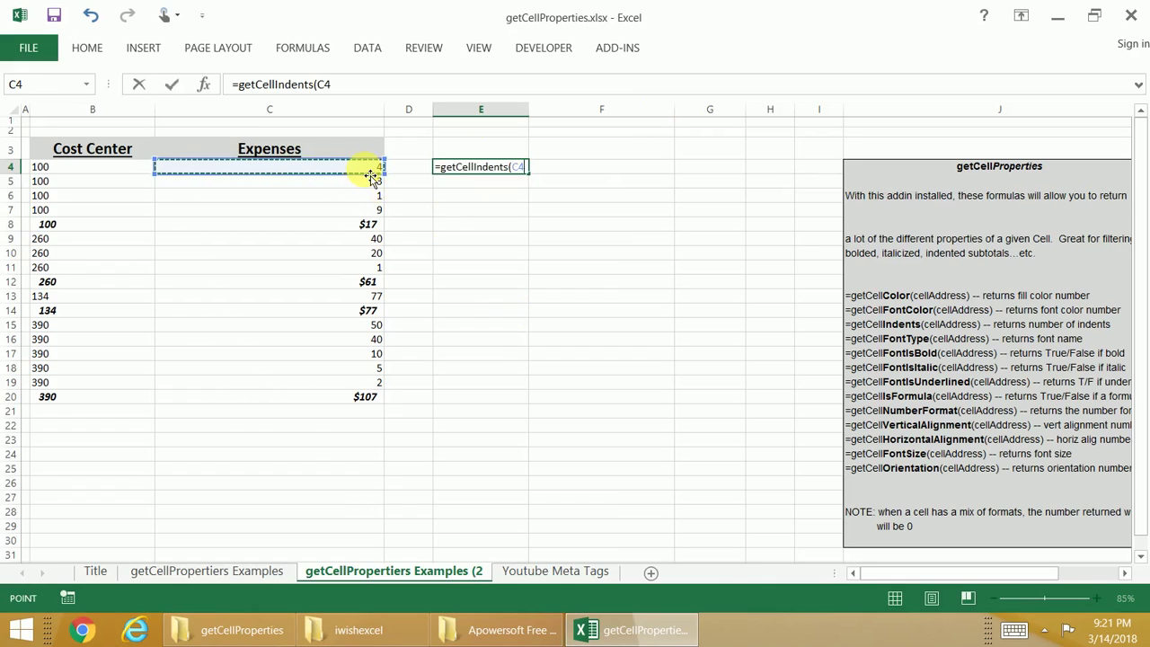
key("Return")
left_click(513, 167)
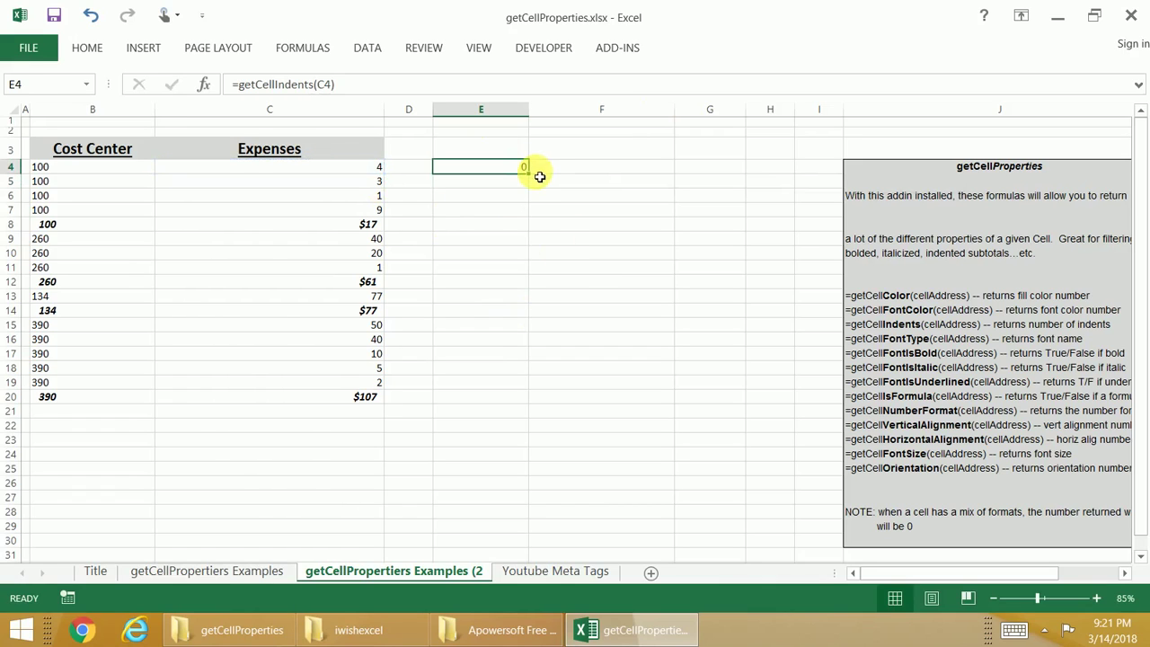
left_click_drag(527, 173, 530, 406)
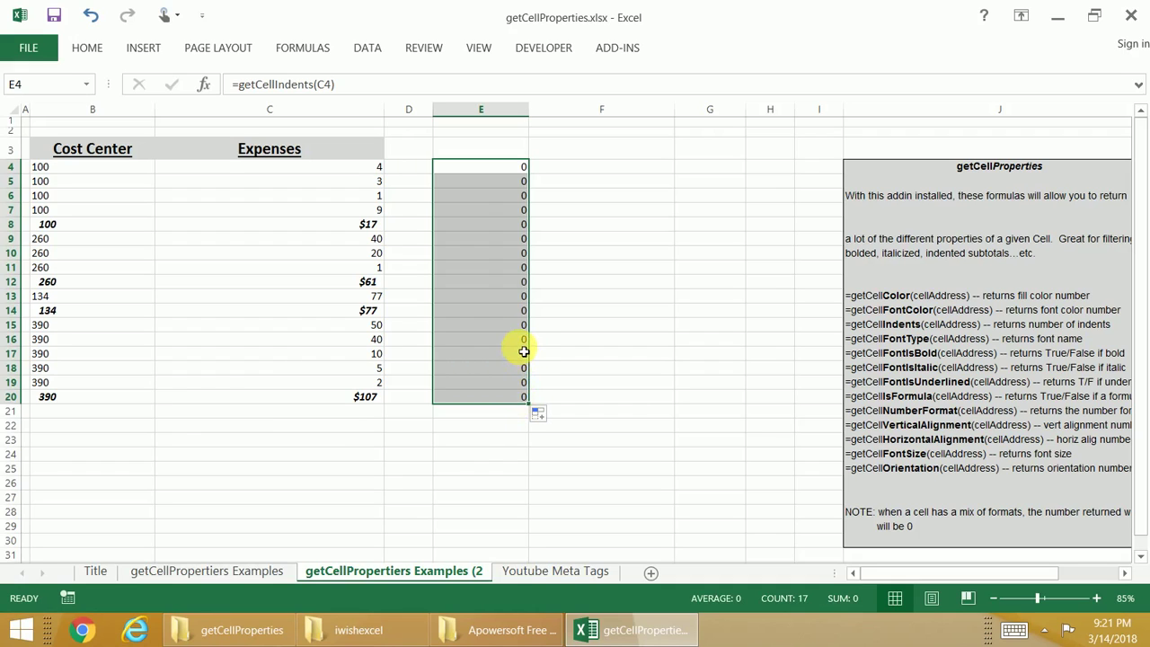
key("ctrl+Down")
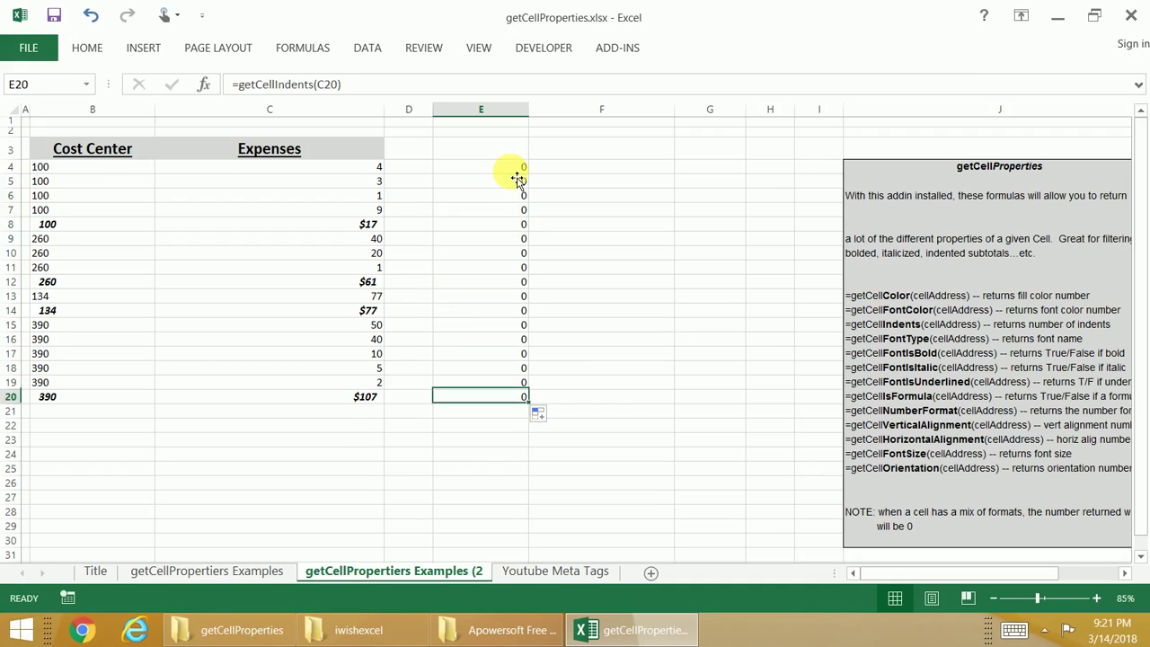
key("ctrl+Up")
key("ctrl+Down")
key("ctrl+Up")
Step: Change the formula in E4 to =getCellIndents(B4) and fill it down again to E20
double_click(515, 173)
left_click_drag(341, 177, 101, 169)
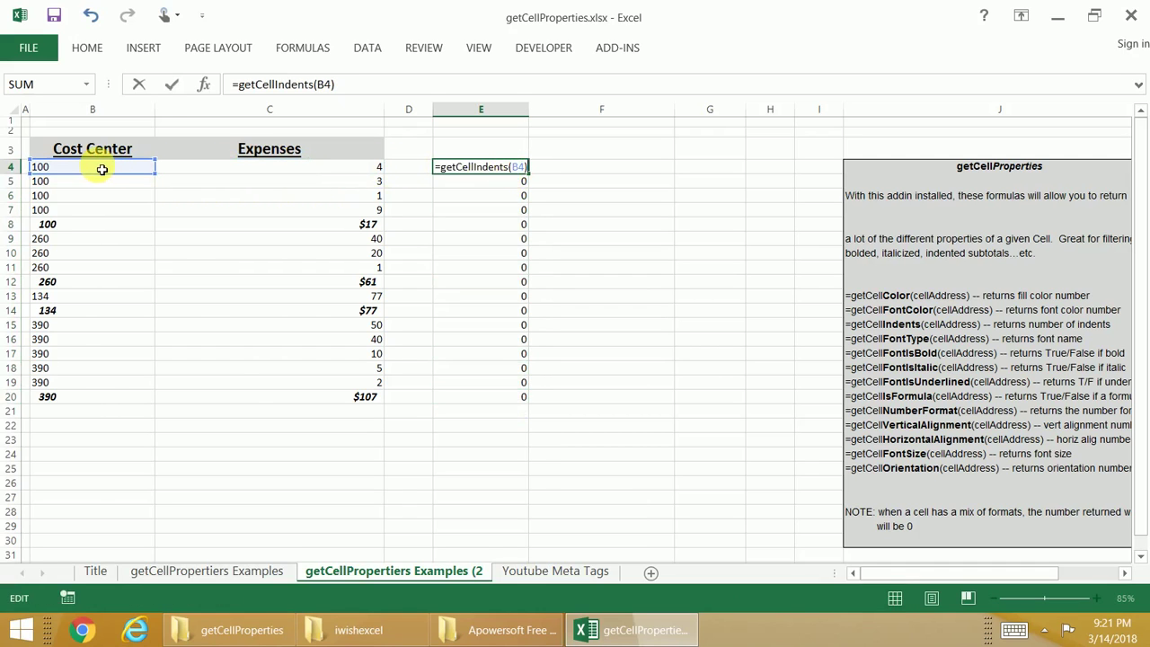
key("Return")
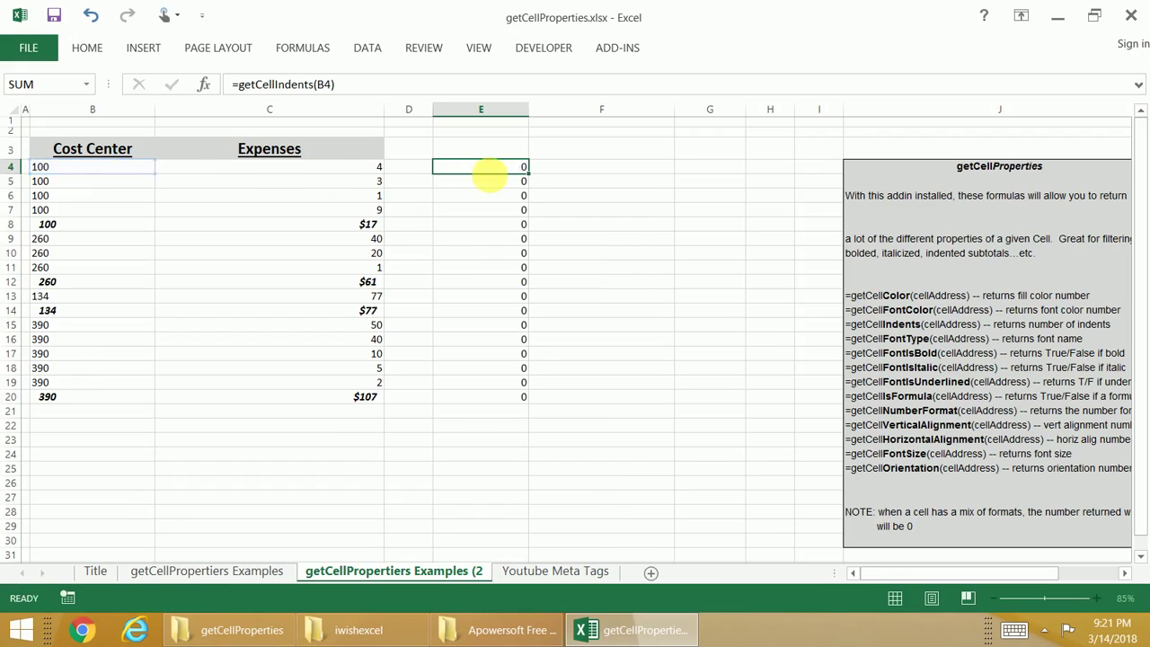
left_click(532, 171)
left_click(520, 172)
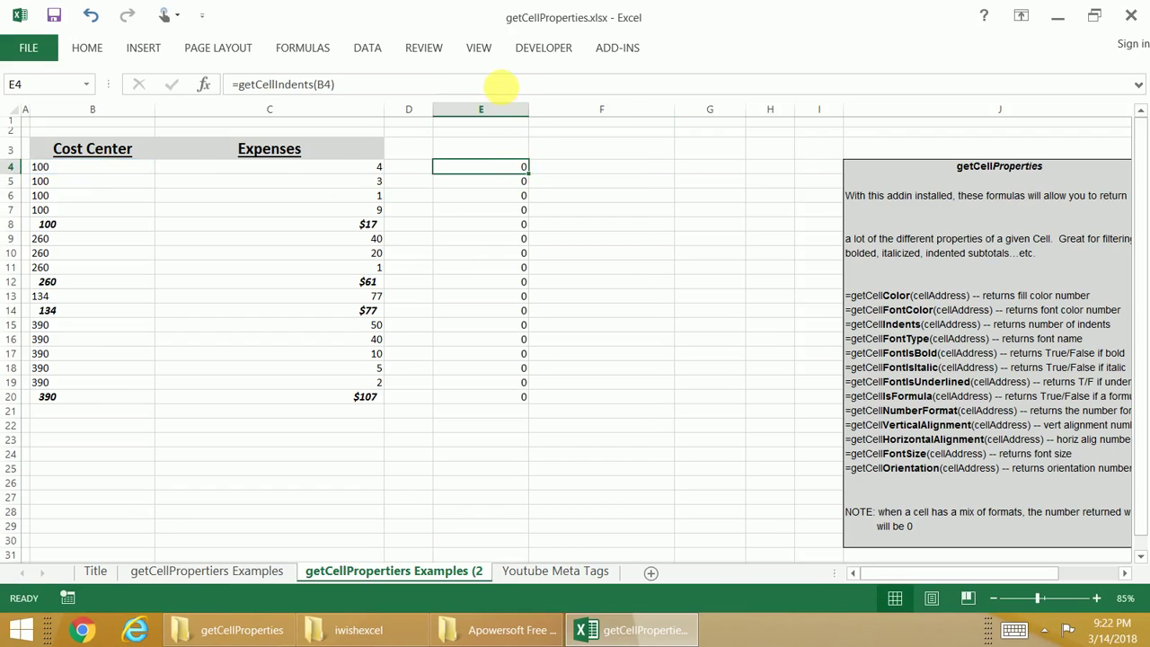
key("F2")
key("Escape")
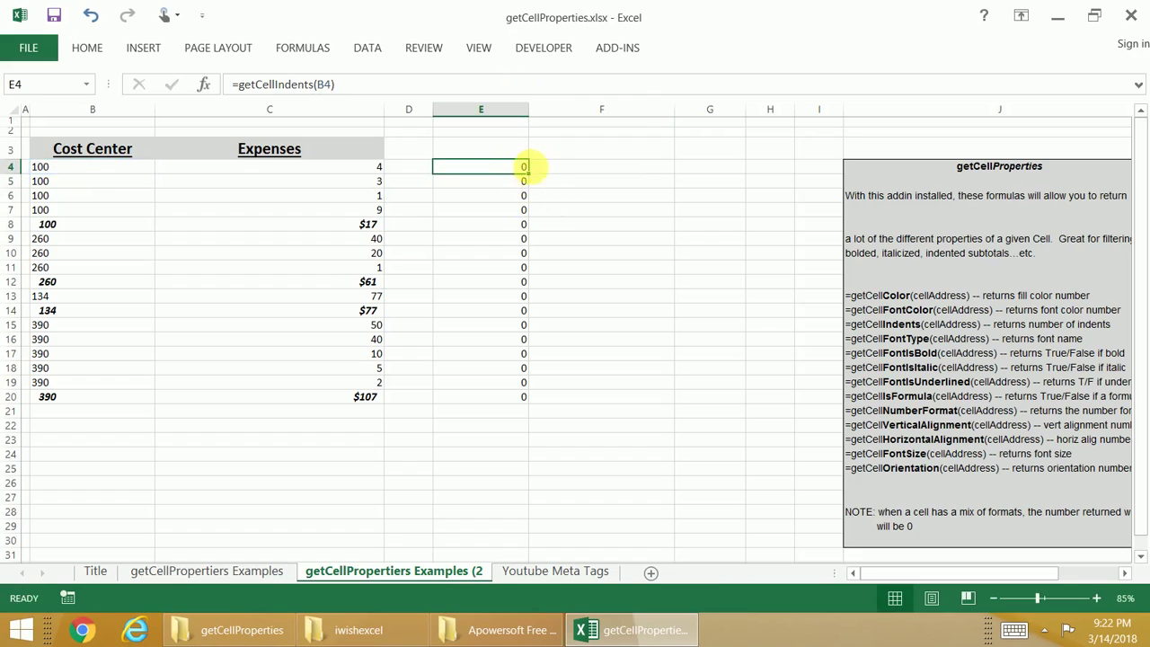
left_click_drag(530, 177, 527, 400)
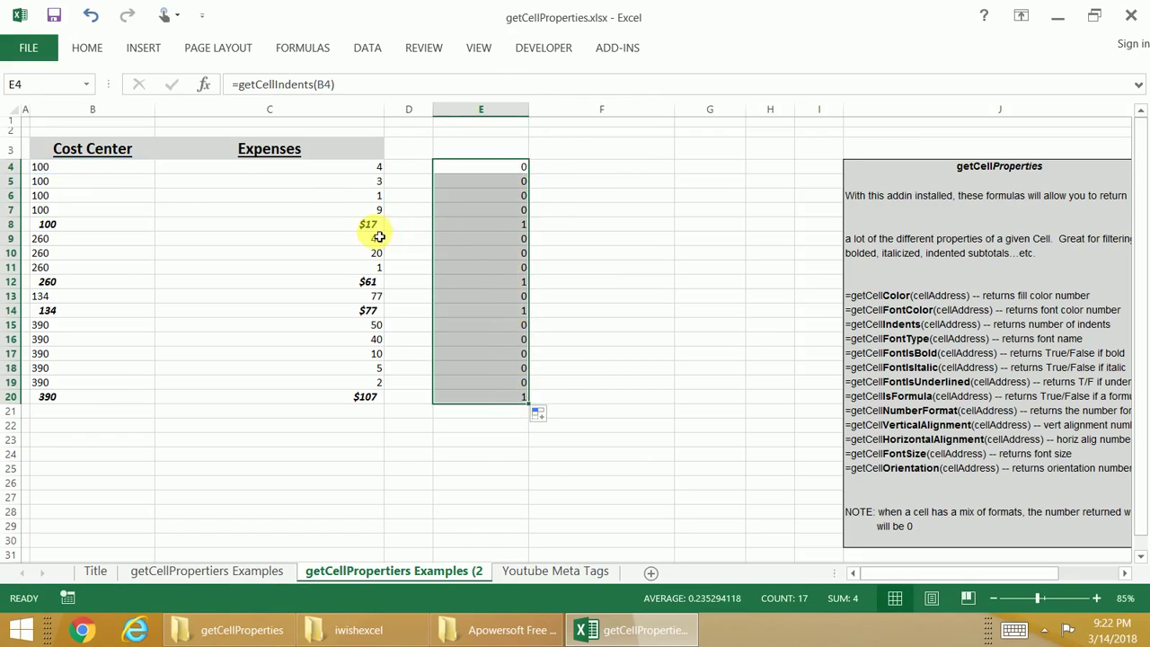
Step: Check the indent results in column E for the subtotal rows 8, 12, 14 and 20
left_click(495, 231)
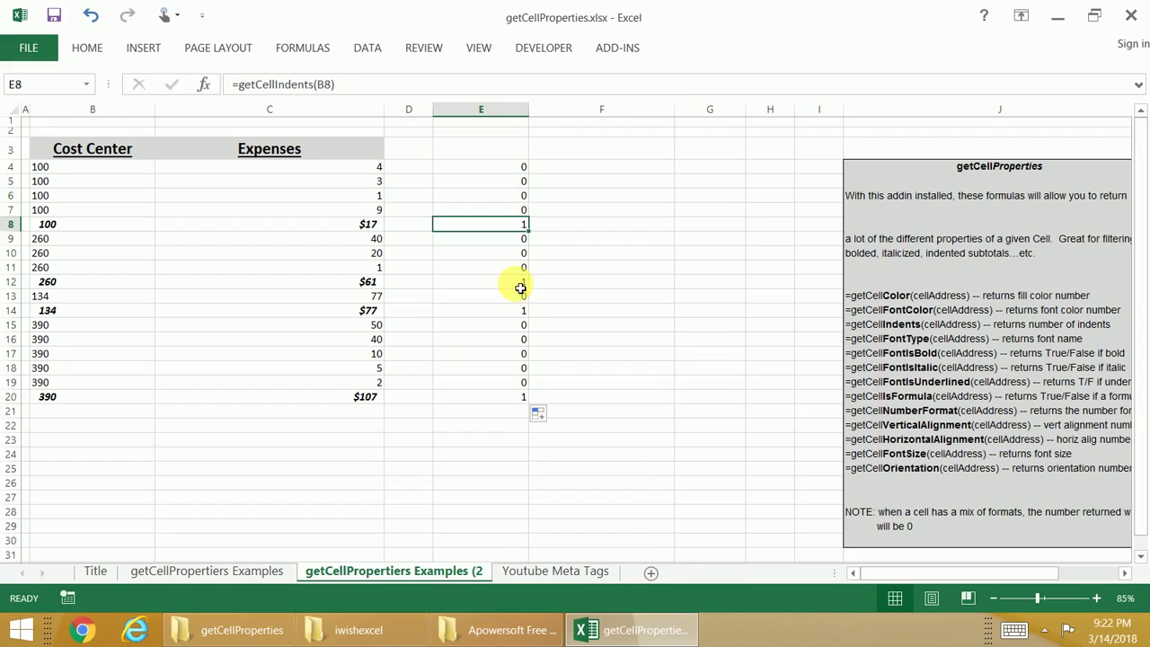
left_click(523, 282, "ctrl")
left_click(508, 298, "ctrl")
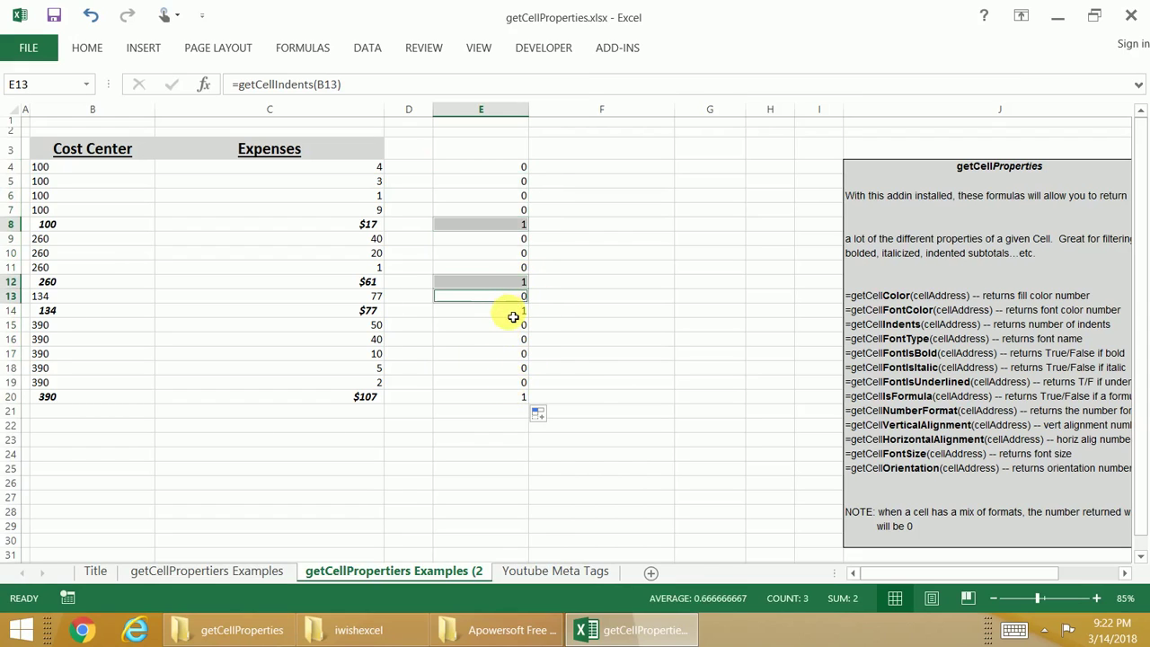
left_click(514, 283)
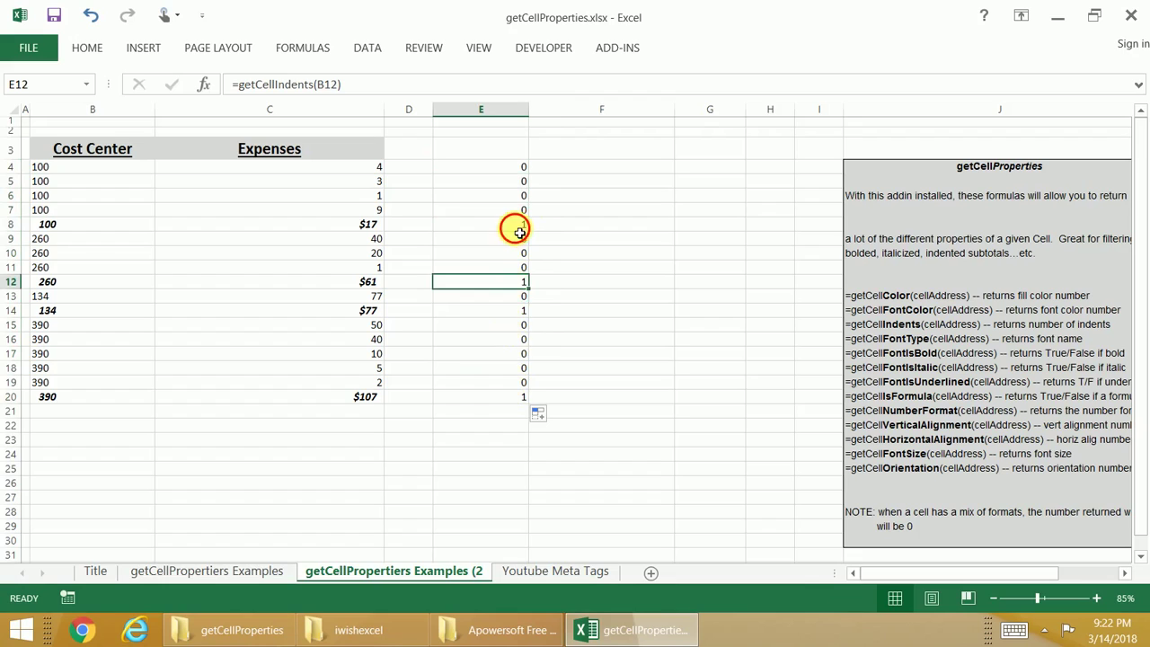
left_click(519, 233, "ctrl")
left_click(512, 311, "ctrl")
left_click(523, 397, "ctrl")
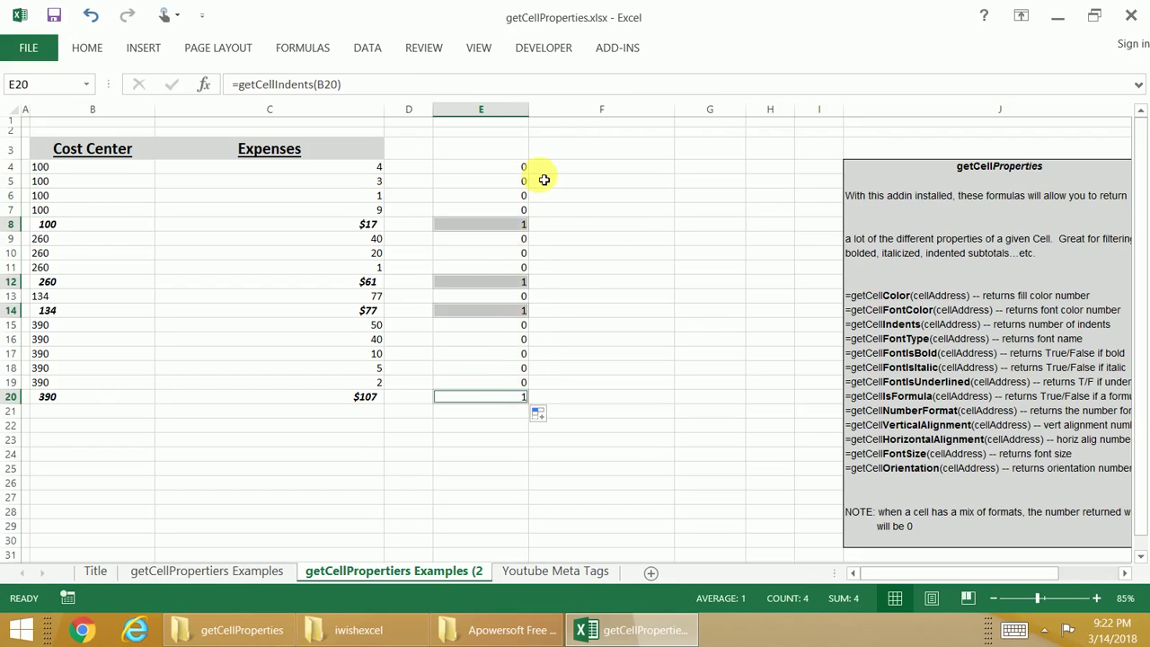
Step: Enter =getCellFontIsBold(C4) in cell F4 and fill the formula down to F20
left_click(588, 221)
left_click(566, 169)
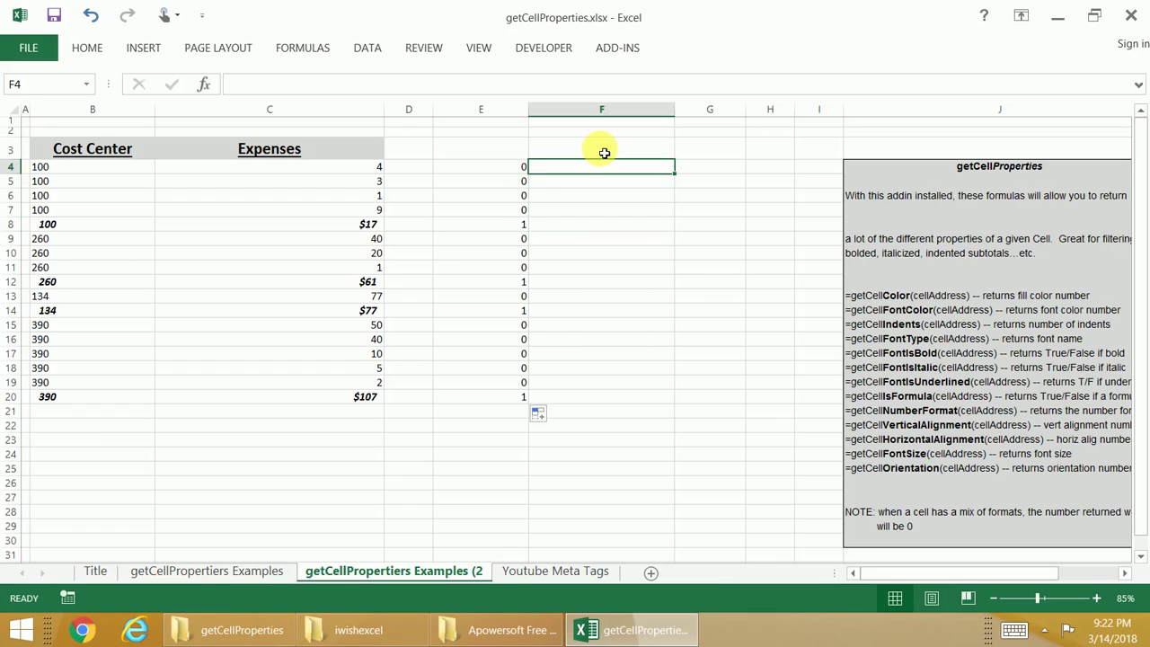
type("=")
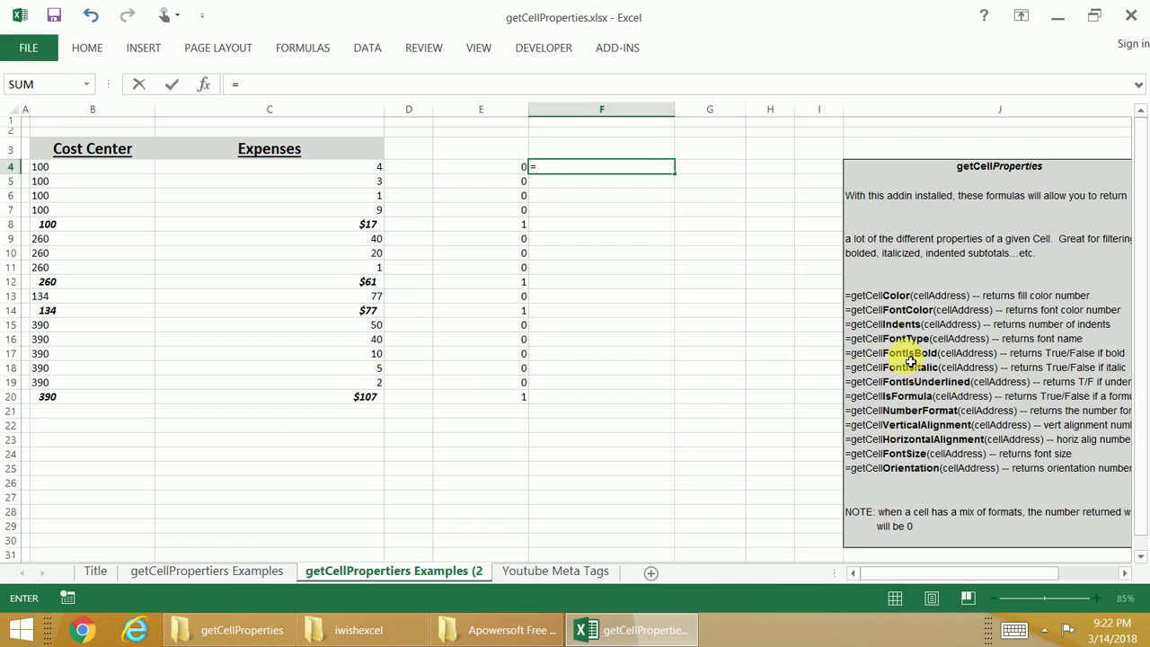
type("getcel")
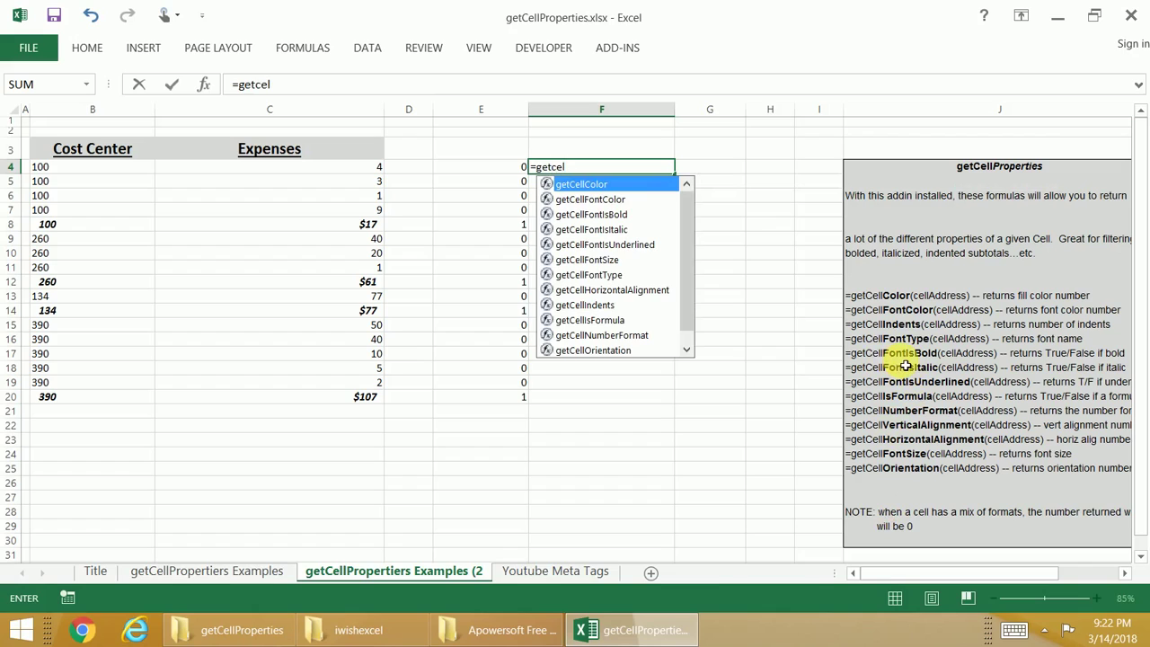
double_click(618, 213)
left_click(296, 171)
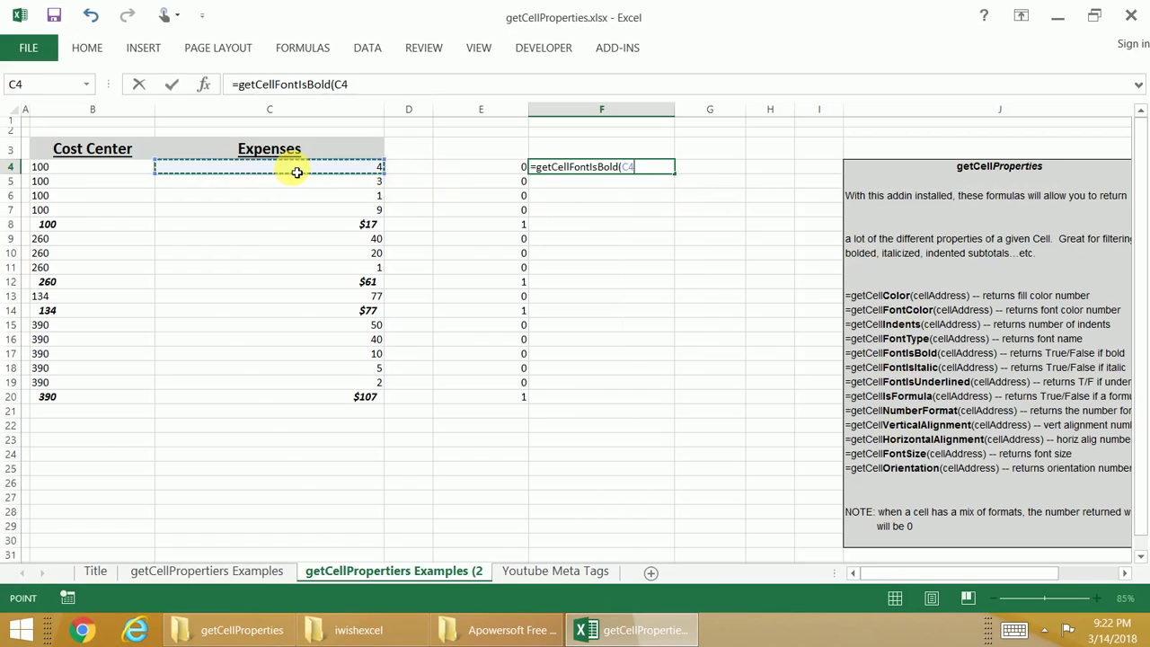
key("Return")
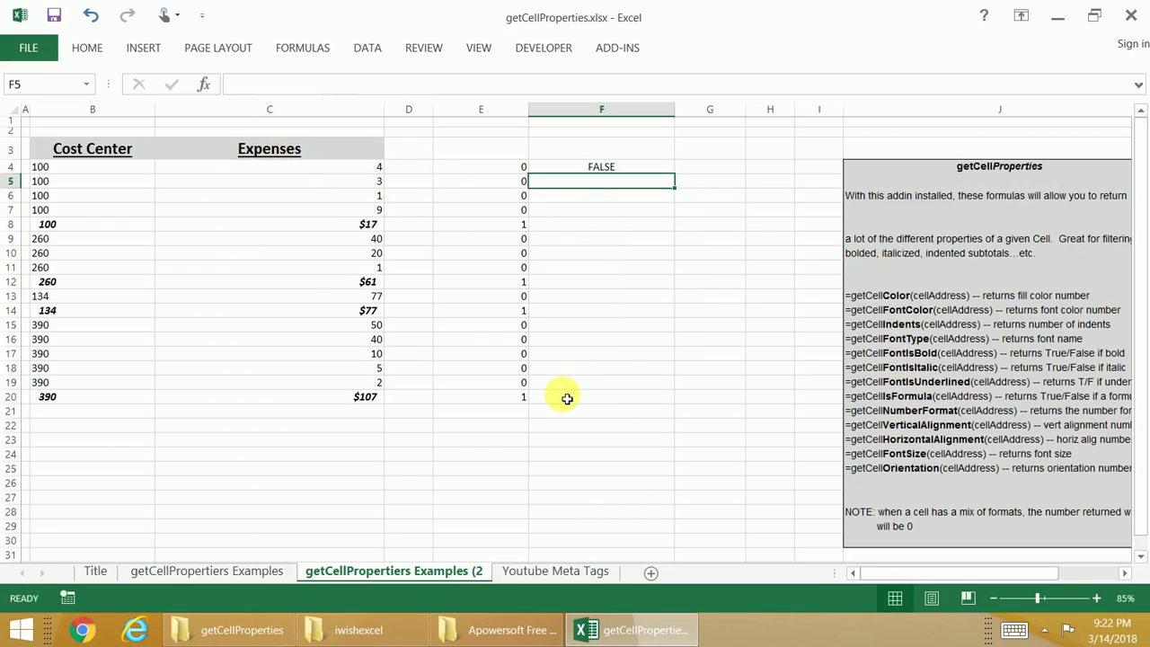
left_click(568, 396)
key("ctrl+shift+Up")
key("ctrl+d")
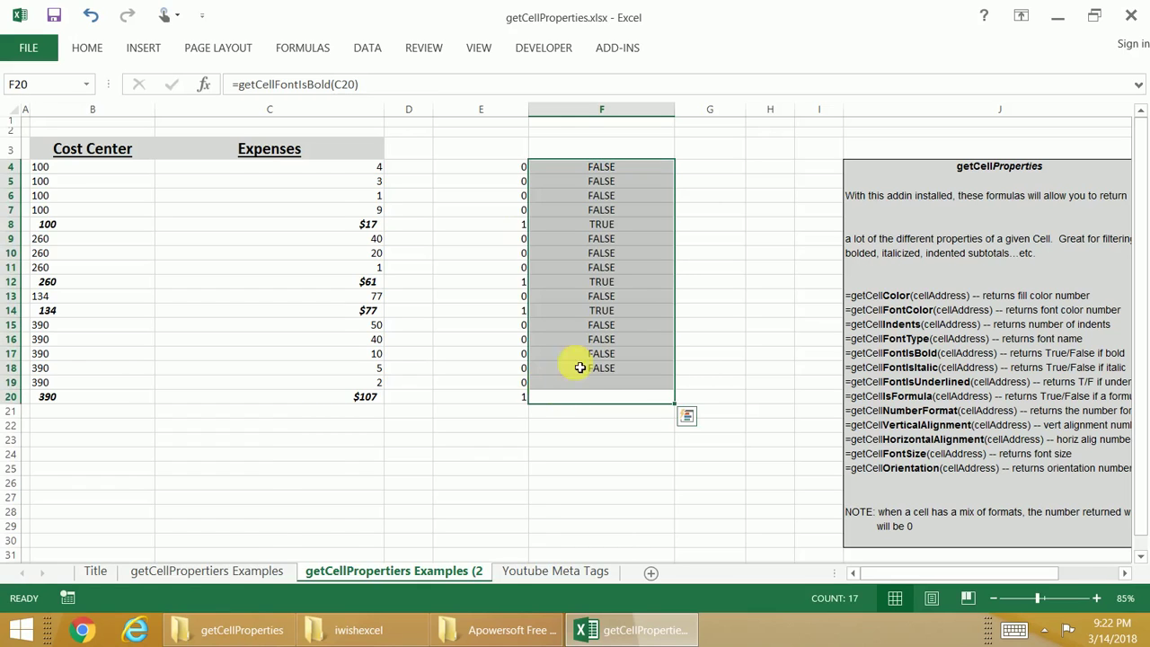
Step: Check the bold font results in column F for the subtotal rows 8, 12, 14 and 20
left_click(595, 284)
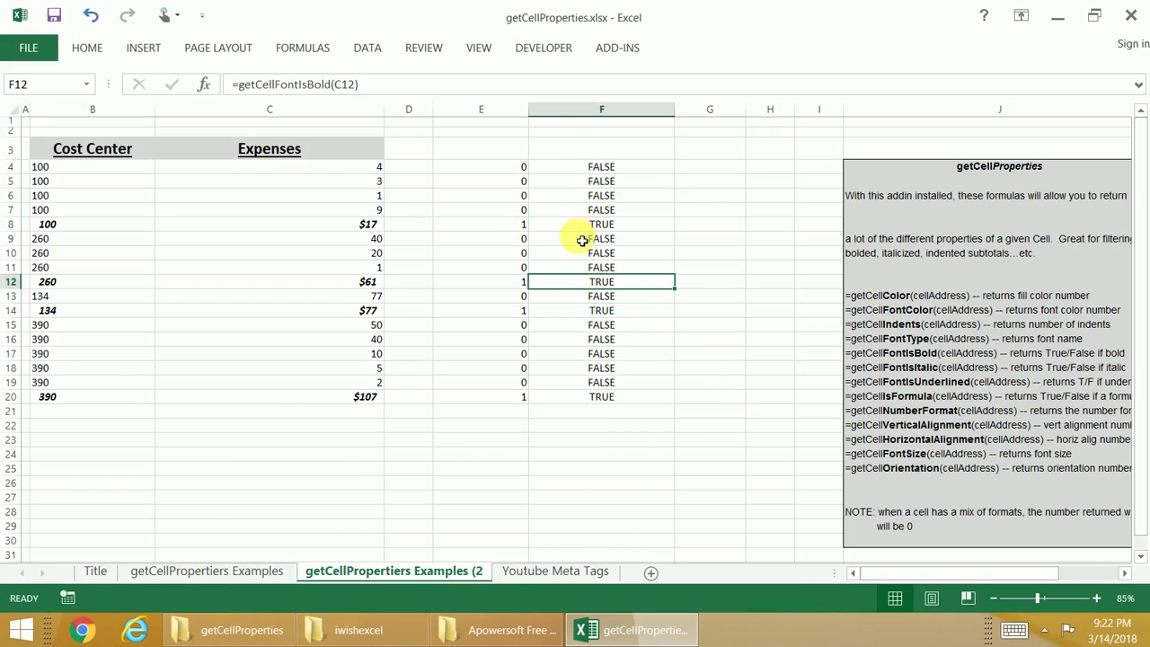
left_click(584, 225, "ctrl")
left_click(604, 310, "ctrl")
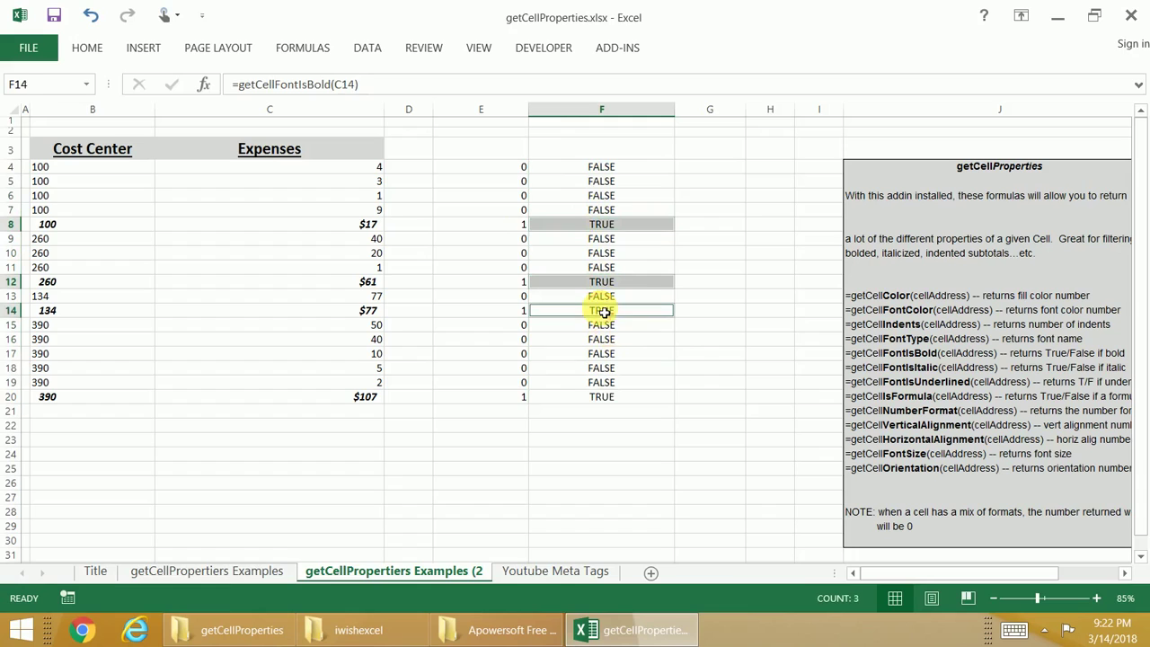
left_click(600, 398, "ctrl")
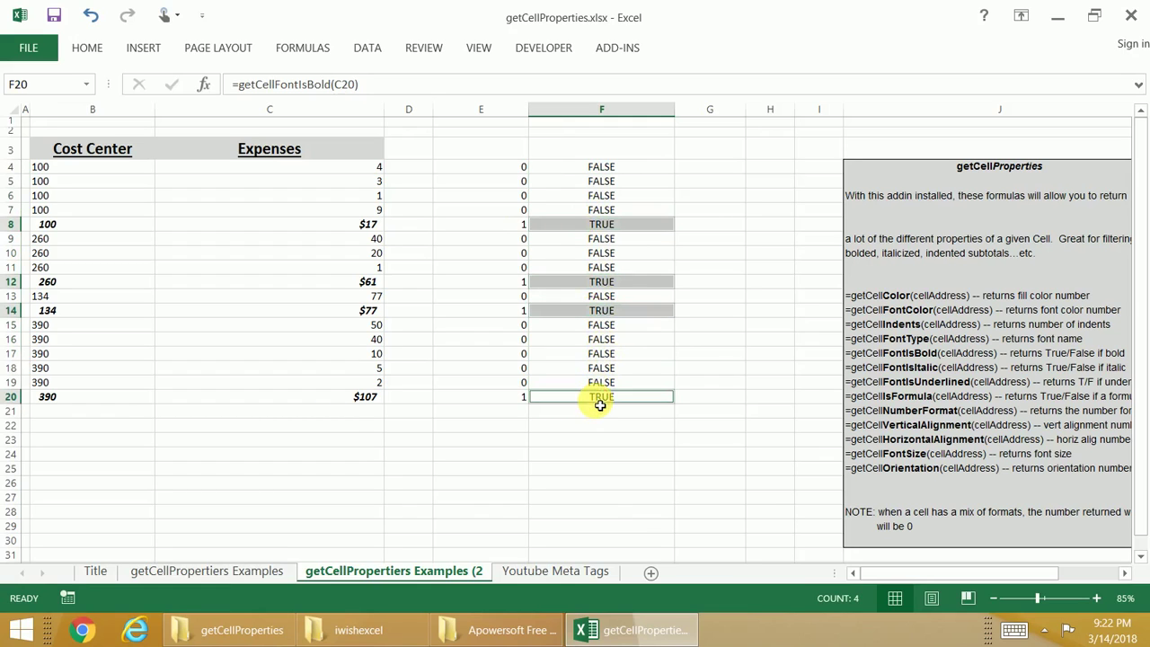
Step: Enter =getCellIsFormula(C4) in cell G4 and fill the formula down to G20
left_click(701, 165)
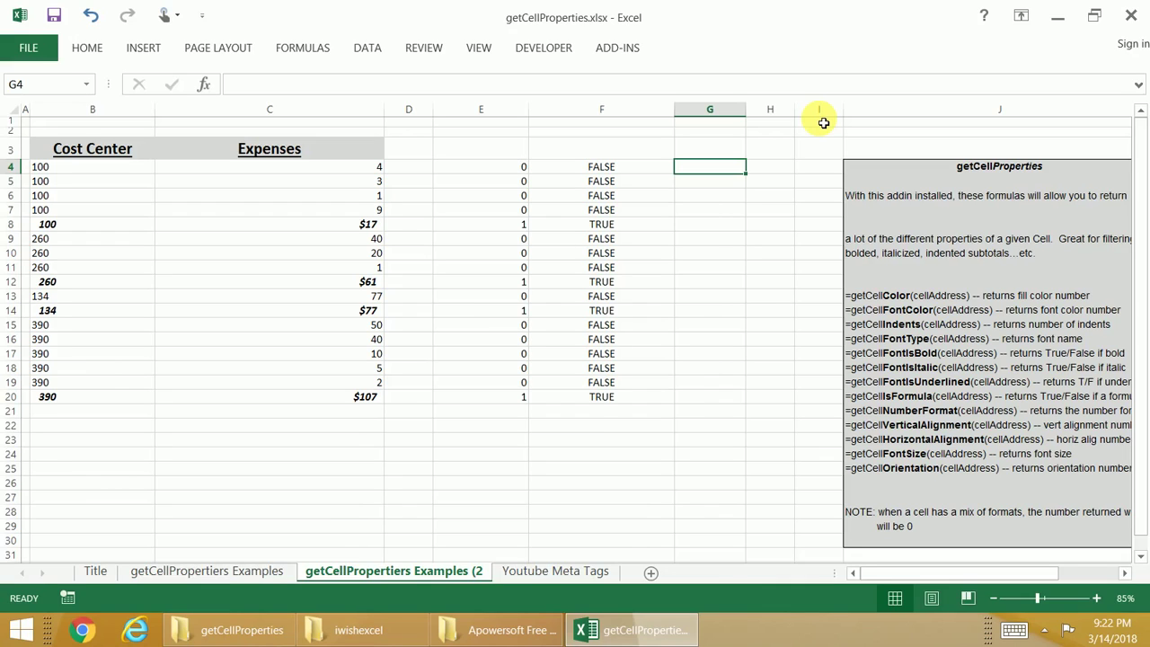
type("=")
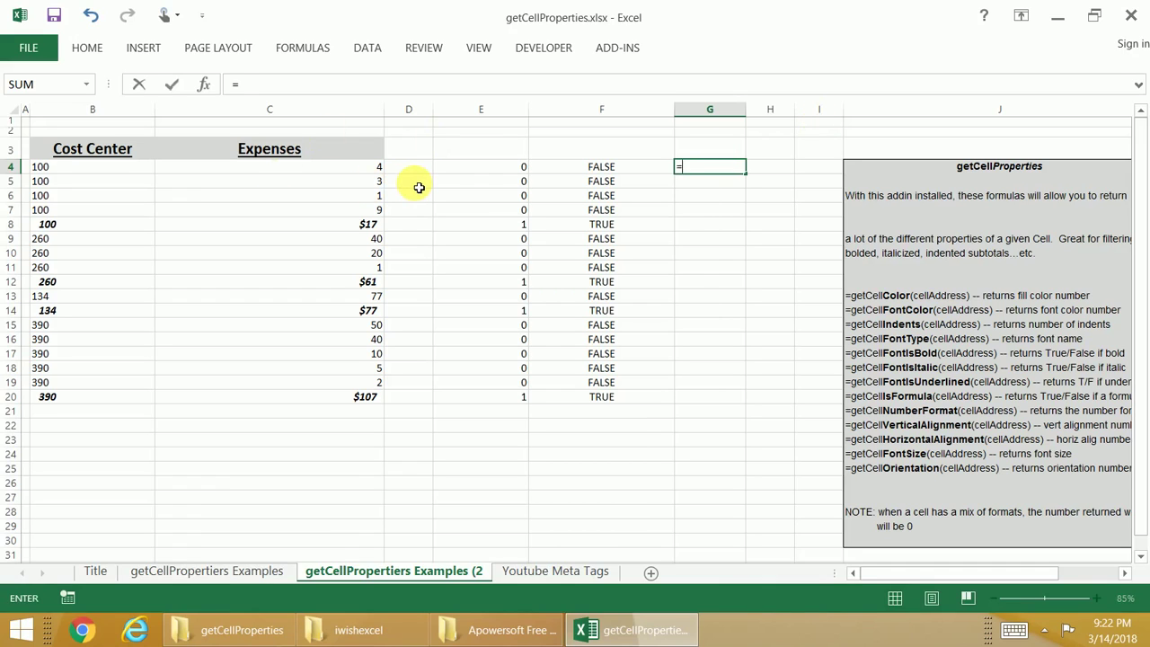
type("get")
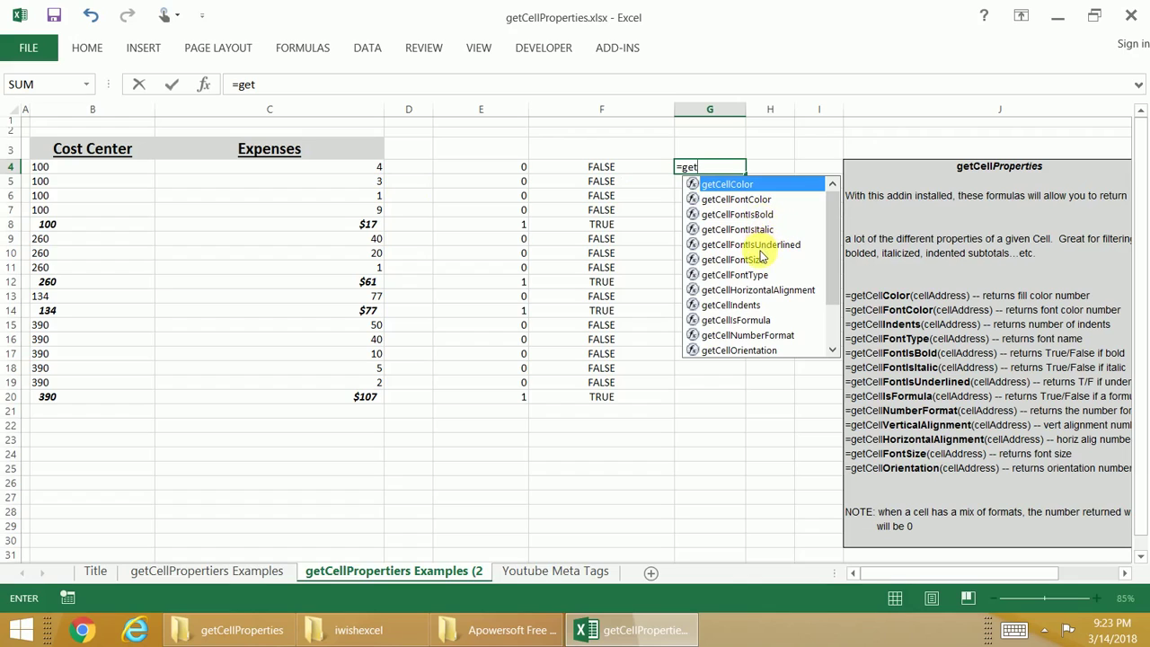
double_click(761, 321)
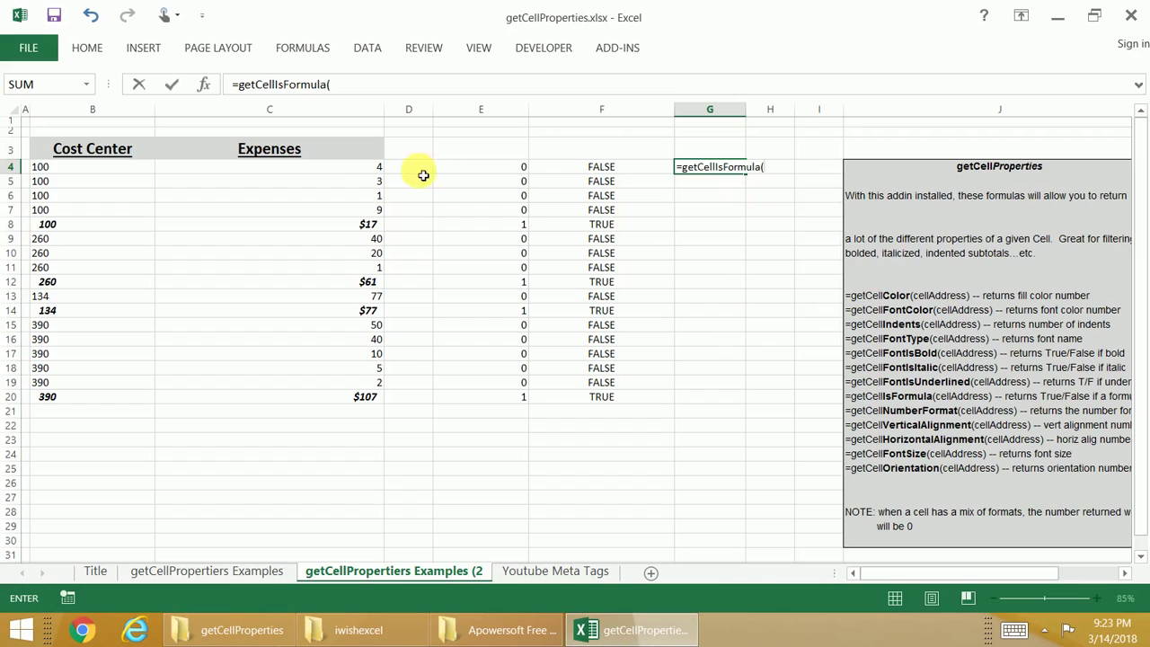
left_click(371, 169)
key("Return")
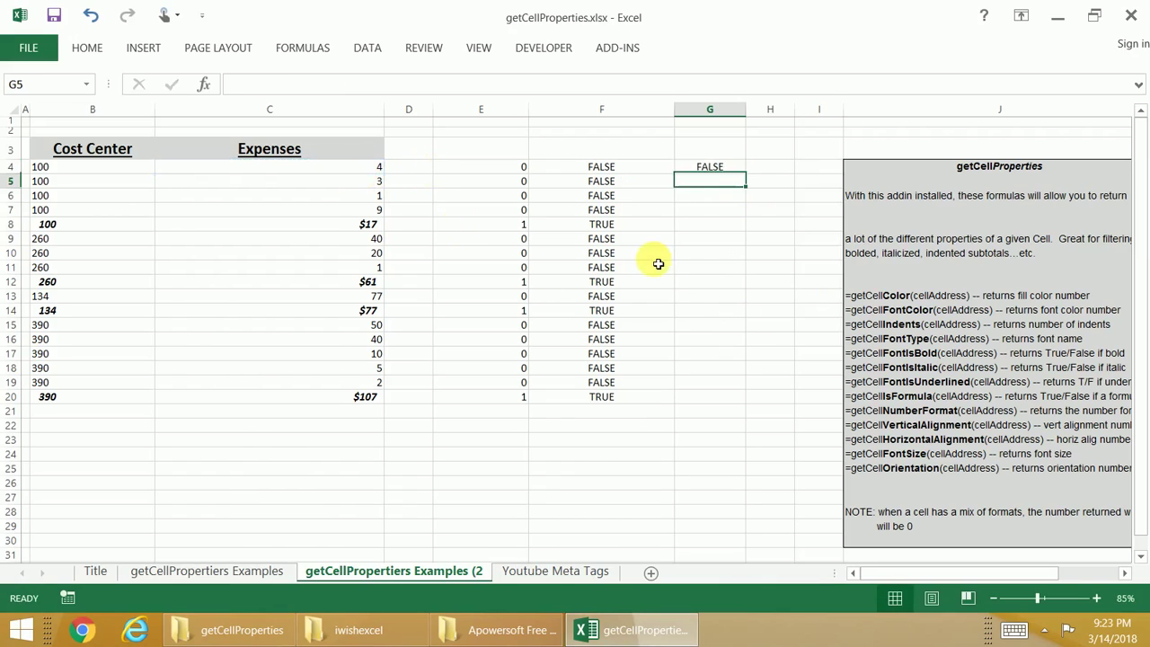
left_click(718, 168)
left_click_drag(751, 180, 721, 405)
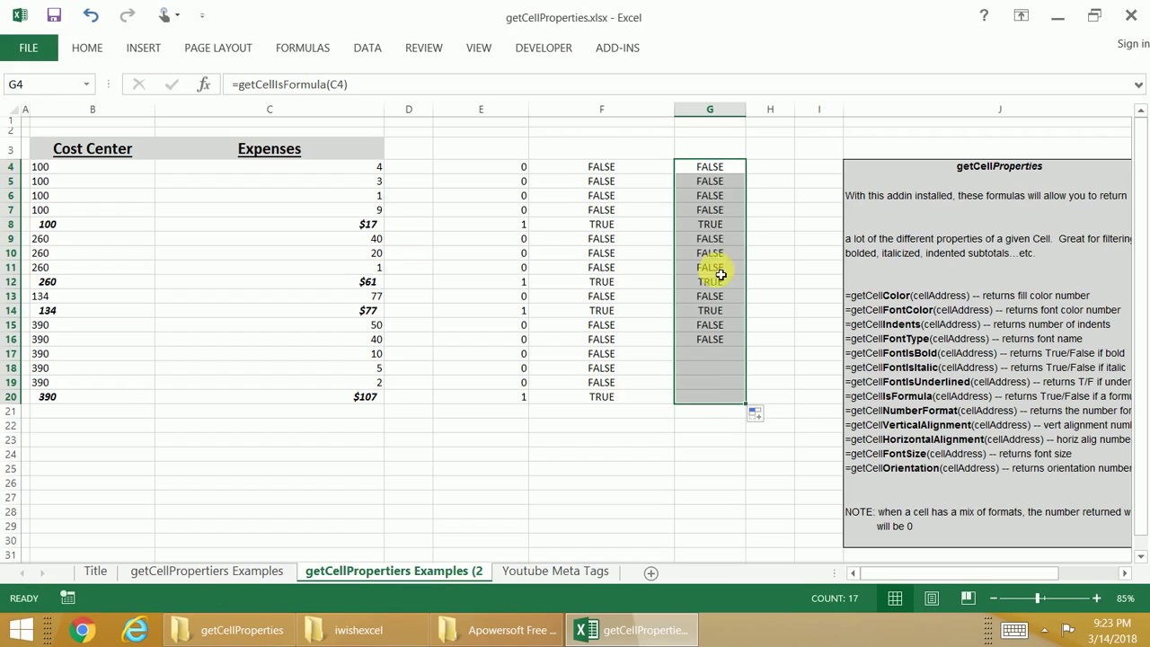
Step: Check the formula test results in column G for the subtotal rows 8, 12, 14 and 20
left_click(711, 224)
left_click(709, 280, "ctrl")
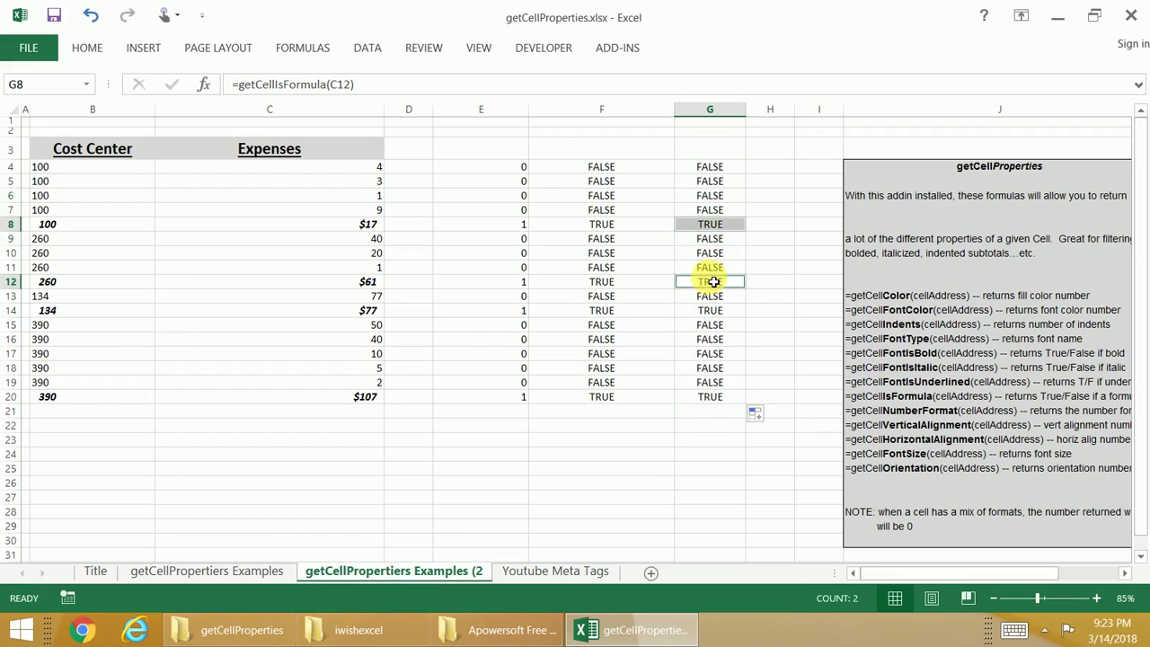
left_click(711, 402, "ctrl")
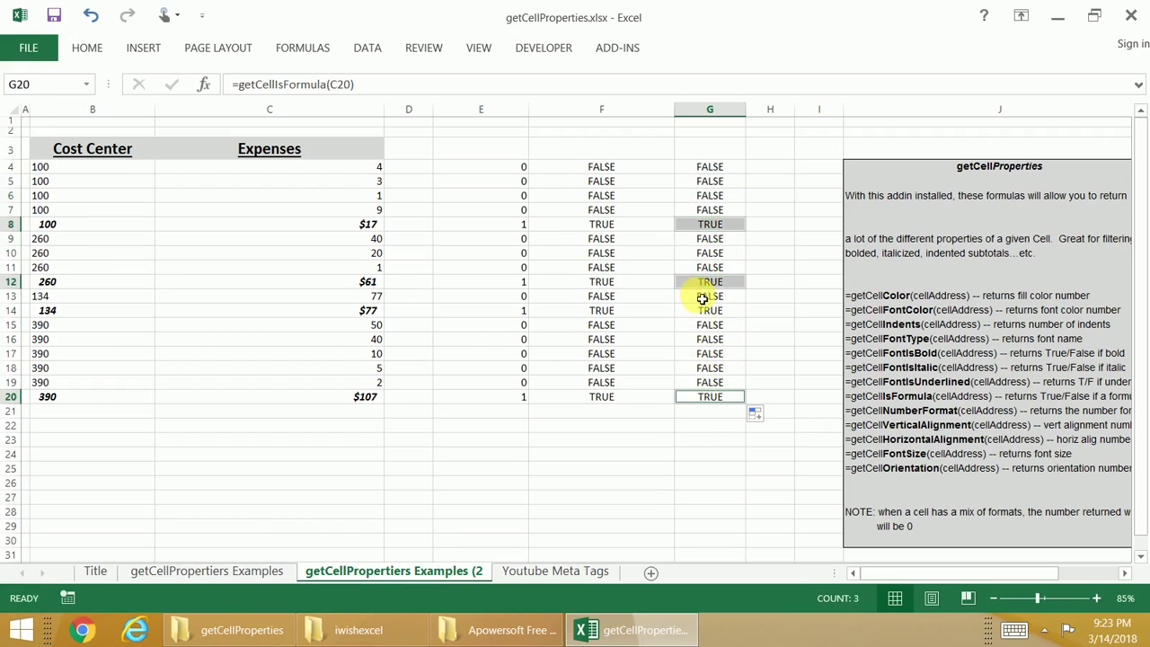
left_click(709, 310, "ctrl")
left_click(787, 310)
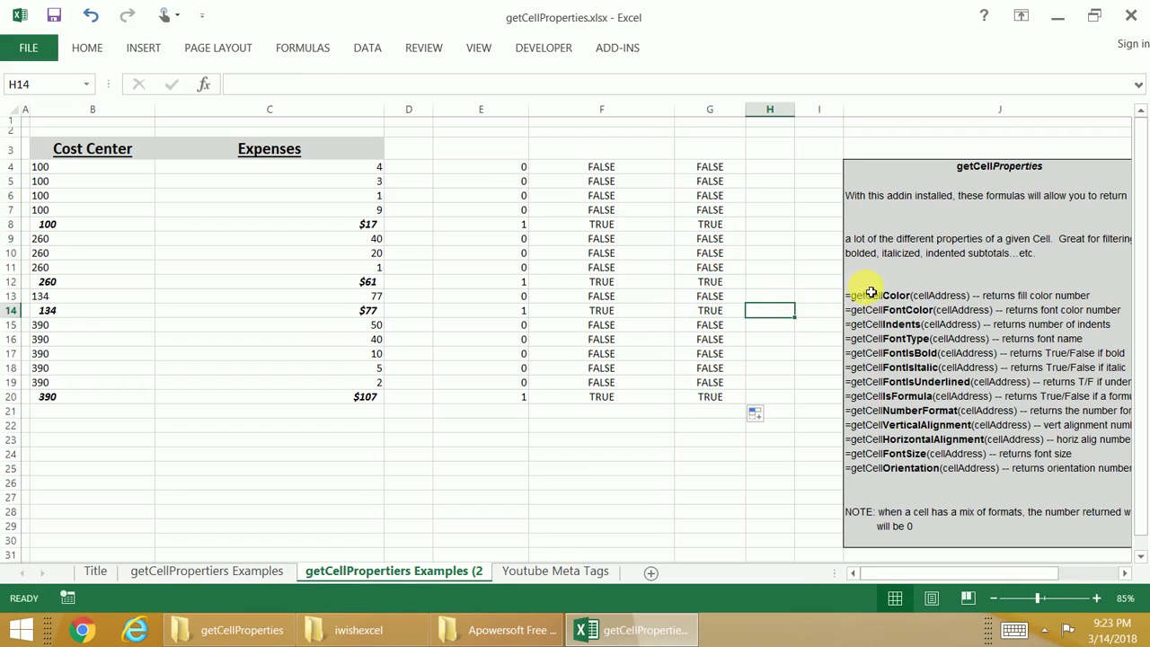
left_click(802, 298)
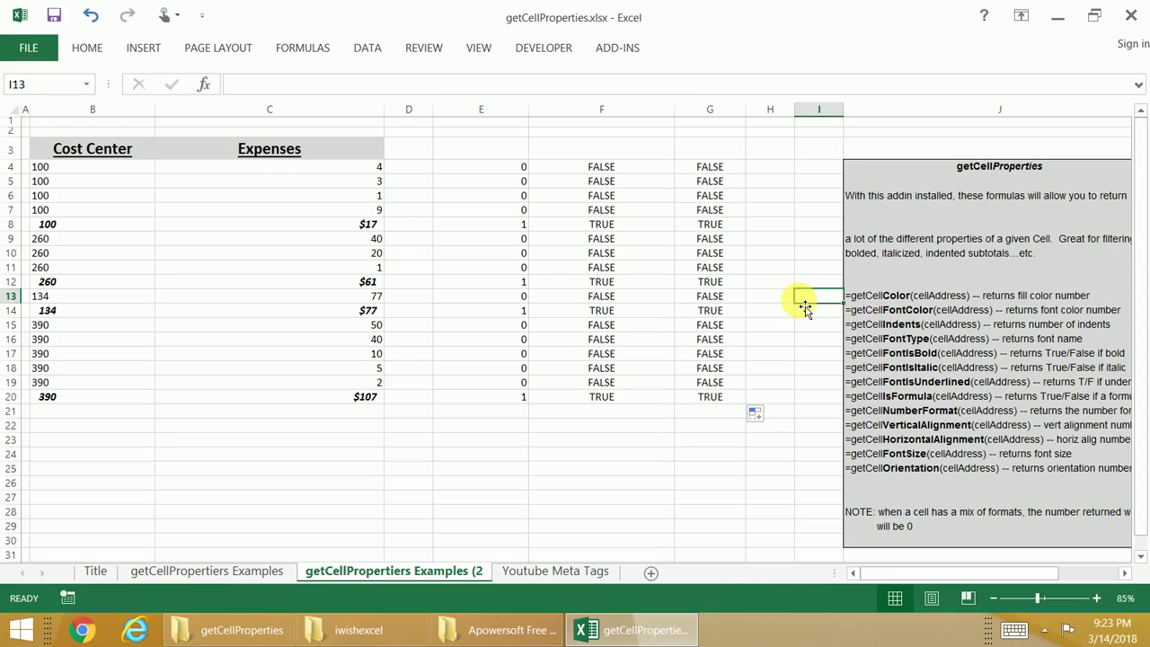